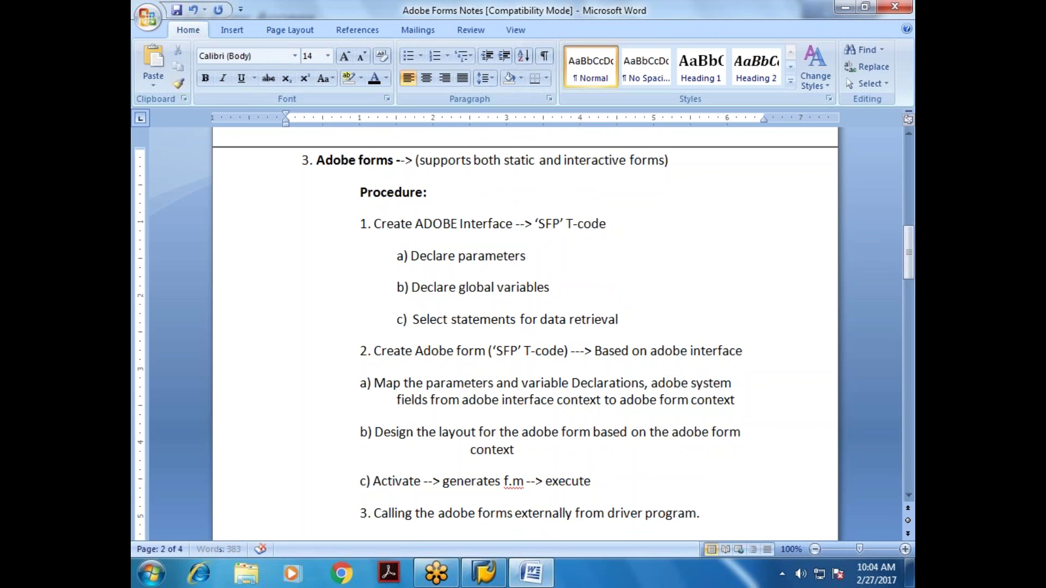
Append "and test" after "execute" in item c), and reduce the indent of item i) beneath point 3.
text(and test)
drag(912, 257, 912, 278)
click(549, 401)
key(BackSpace)
key(Down)
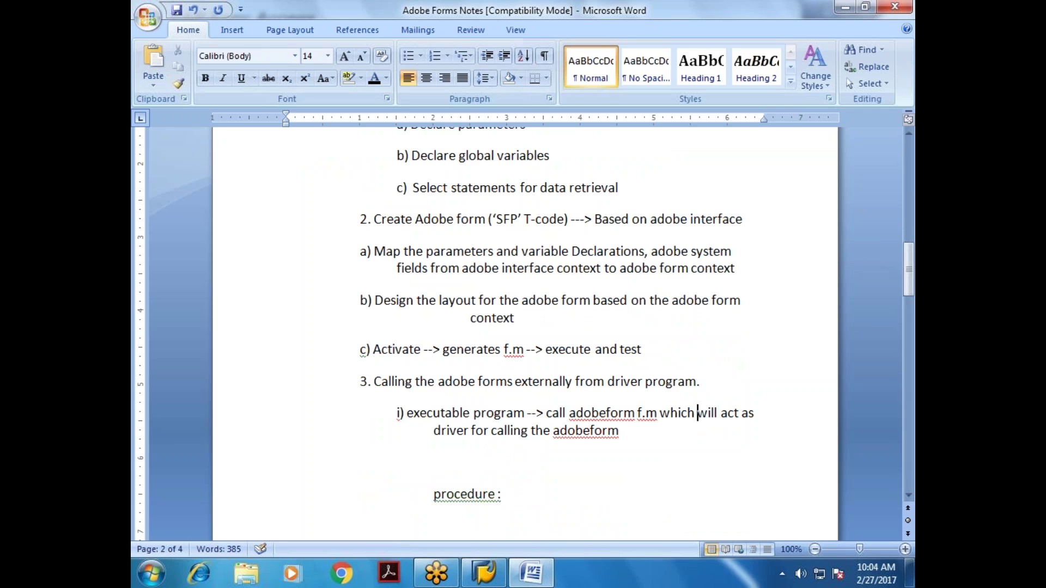
key(Home)
key(Delete)
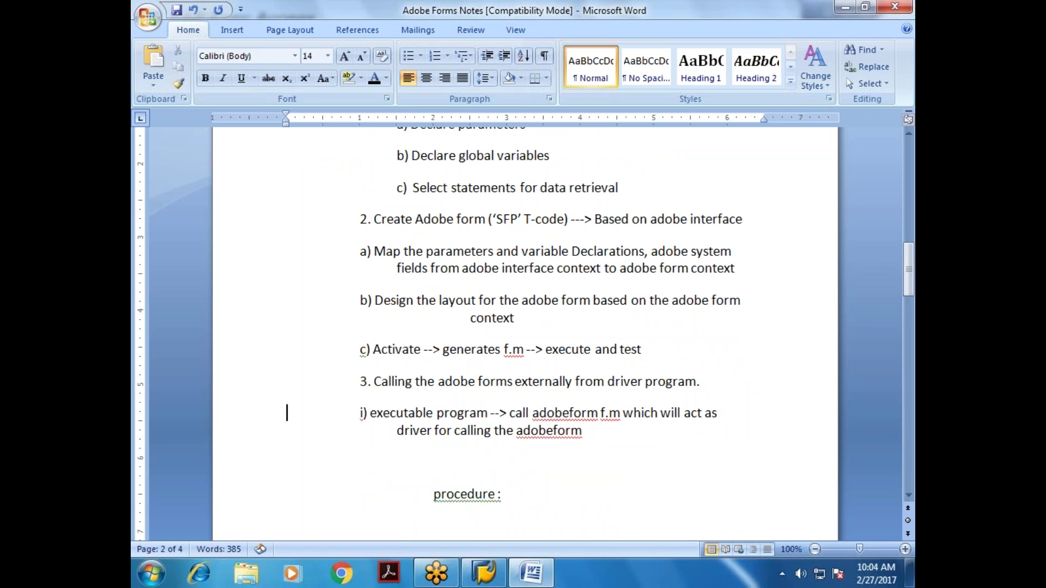
Capitalise the first letter of item i) so that it begins with "Executable program".
key(Right)
key(Right)
key(Right)
key(Delete)
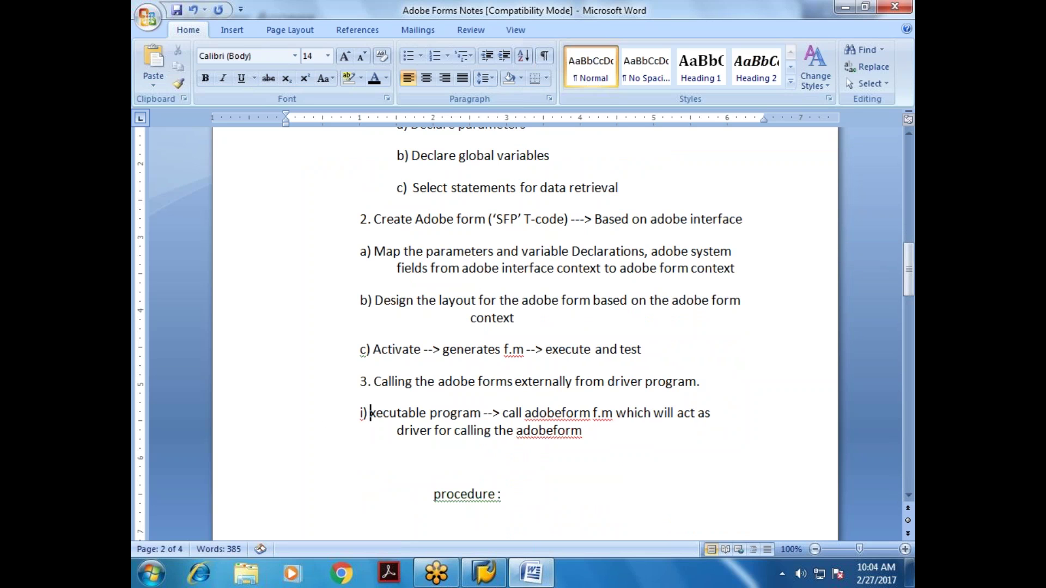
text(E)
Change "adobeform" to "Adobe Form" in the first line of item i).
key(Right)
key(Right)
key(Right)
key(Right)
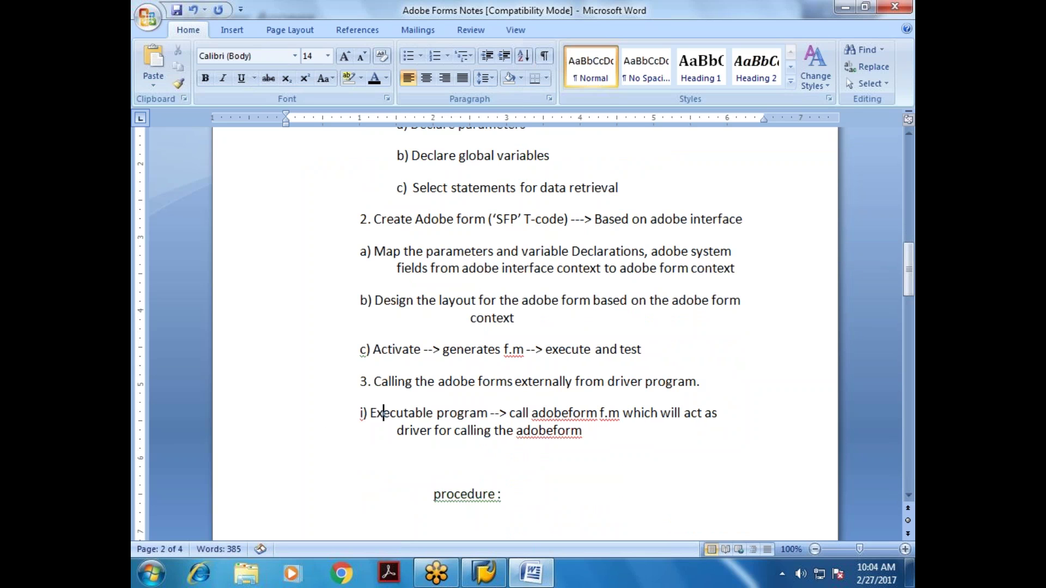
key(Right)
key(Right)
key(Right)
key(Right)
key(Right)
key(Right)
key(BackSpace)
text(A)
key(Right)
key(Right)
key(Right)
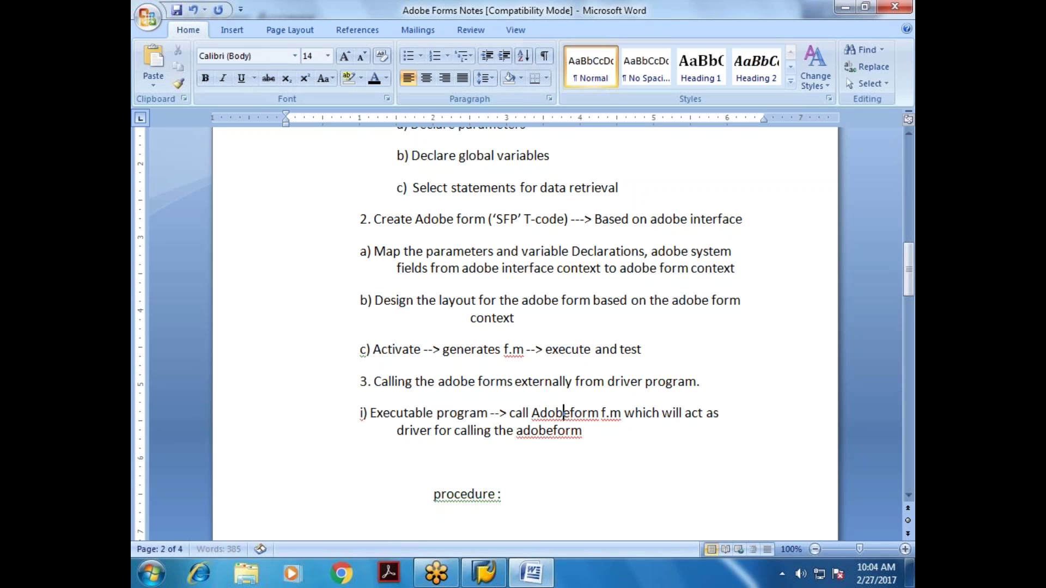
key(Right)
key(Delete)
text(F)
Replace the lowercase "f.m" with "F.M" after "Adobe Form" in item i).
key(Right)
key(Right)
key(Right)
key(Right)
key(Right)
key(Right)
key(BackSpace)
key(BackSpace)
key(Delete)
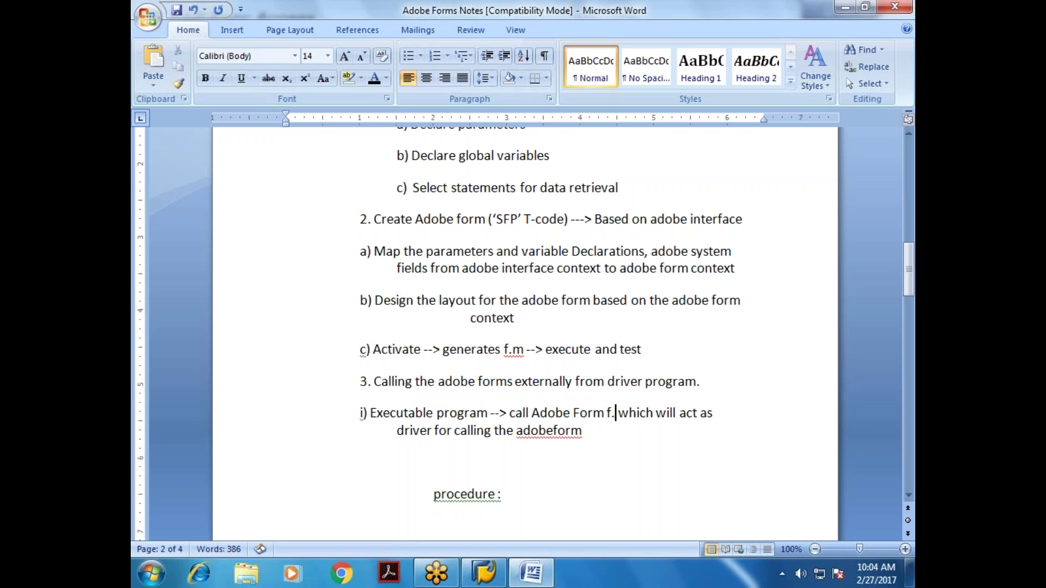
key(Delete)
text(F.M)
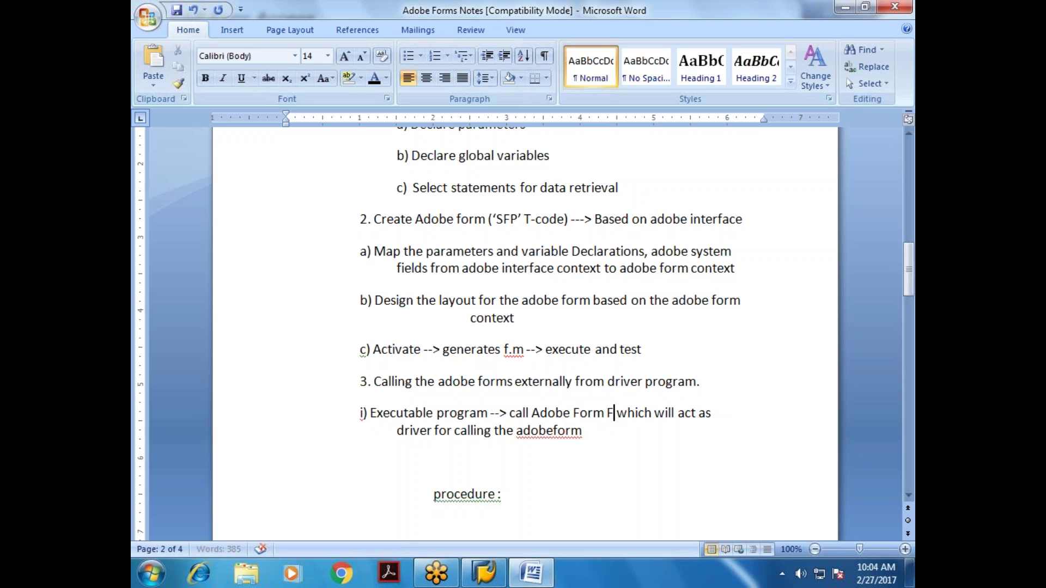
Split "adobeform" into "adobe form" at the end of item i)'s second line.
key(Right)
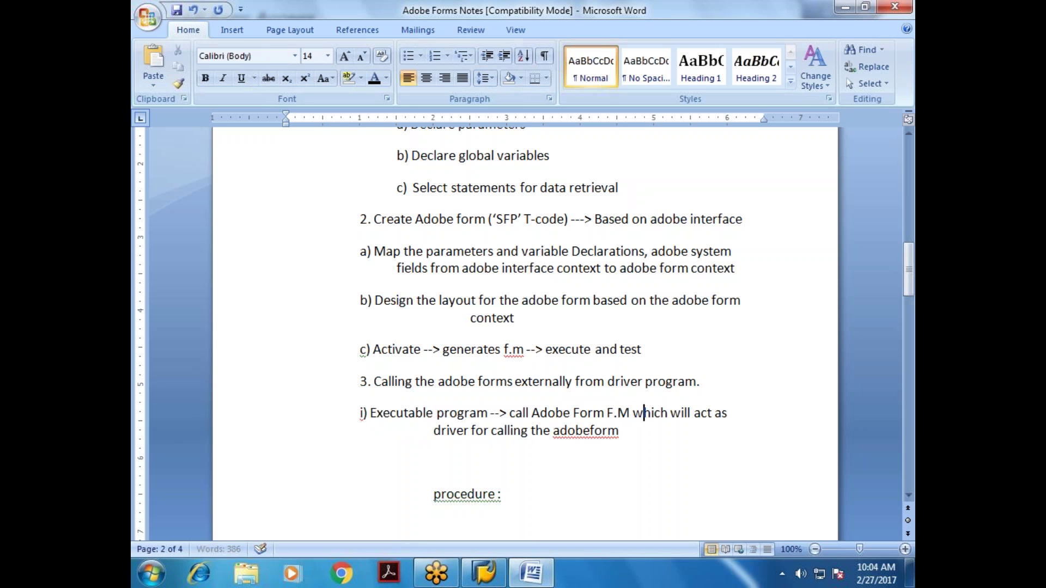
key(Right)
key(Right)
key(Right)
key(Right)
key(Right)
key(Right)
key(Right)
key(Right)
key(Right)
key(Right)
key(Right)
key(Right)
key(Right)
key(Right)
key(Right)
key(Right)
key(Right)
key(Right)
key(Right)
key(Right)
key(Right)
key(Right)
key(Right)
key(Right)
key(Right)
key(Right)
key(Right)
key(Right)
key(Right)
key(Right)
key(Right)
key(Right)
key(Right)
key(Right)
key(Right)
key(Right)
key(Right)
key(Right)
key(Right)
key(Right)
Remove the blank line between item i) and the procedure heading.
key(Down)
key(Delete)
key(Delete)
key(Delete)
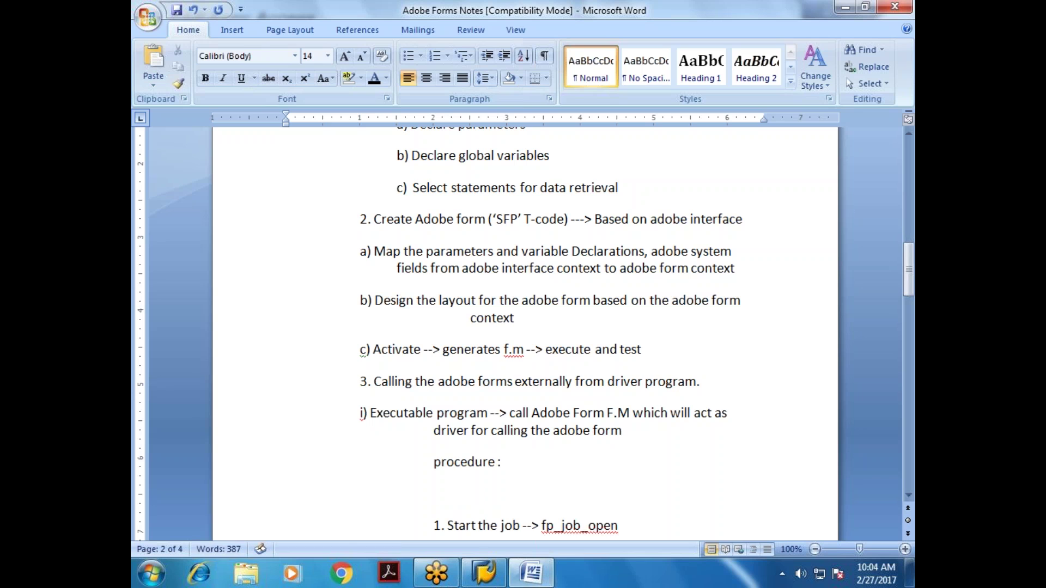
Reduce the indent of the procedure heading below item i) and capitalise its first letter to read "Procedure".
key(Right)
key(Right)
key(Left)
key(Delete)
text(P)
key(shift+End)
key(ctrl+u)
Remove the blank line between the Procedure heading and its first numbered item, and close up the space around the heading's colon.
key(Down)
key(Delete)
key(Up)
key(End)
key(BackSpace)
Insert "using the F.M" and an opening single quote before fp_job_open in the "Start the job" item.
key(Down)
key(Right)
key(Right)
key(Right)
key(Right)
key(Right)
key(Right)
key(Right)
key(Right)
key(Right)
text(using the F)
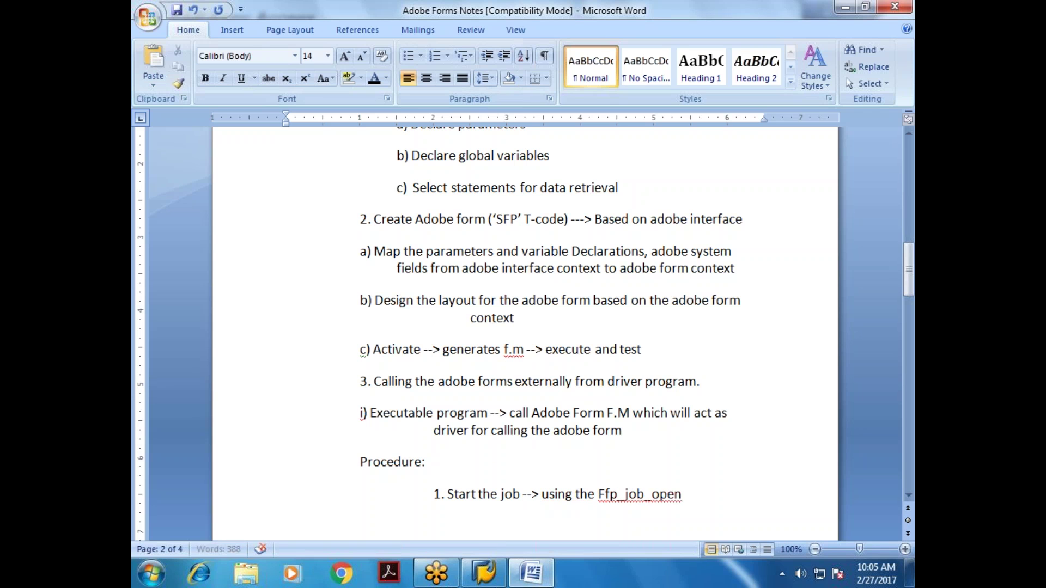
text(.M ‘)
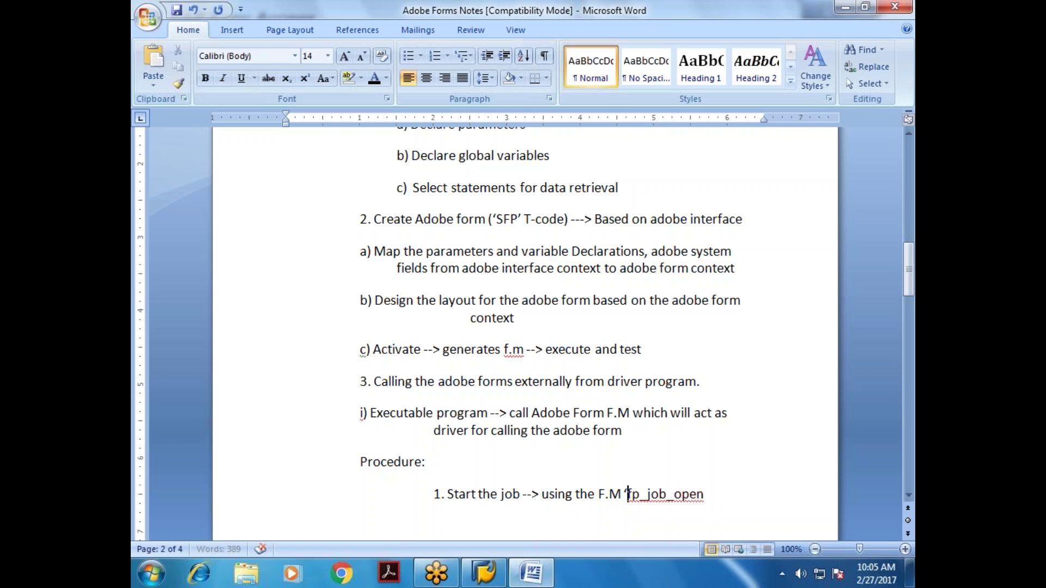
Replace the lowercase fp_job_open with FP_JOB_OPEN and a closing single quote in the "Start the job" item.
text(FP_)
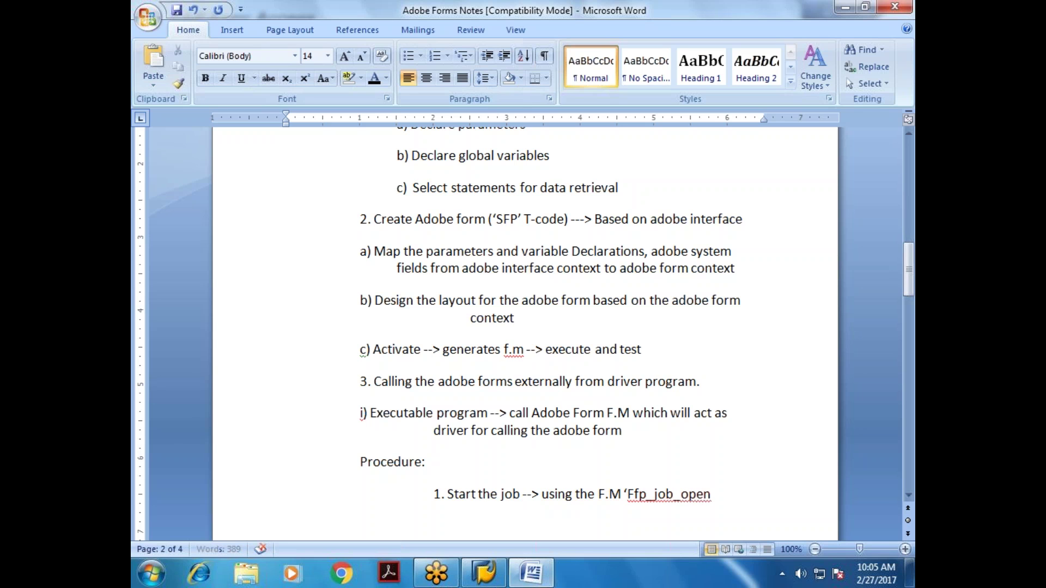
text(JOB_OPEN)
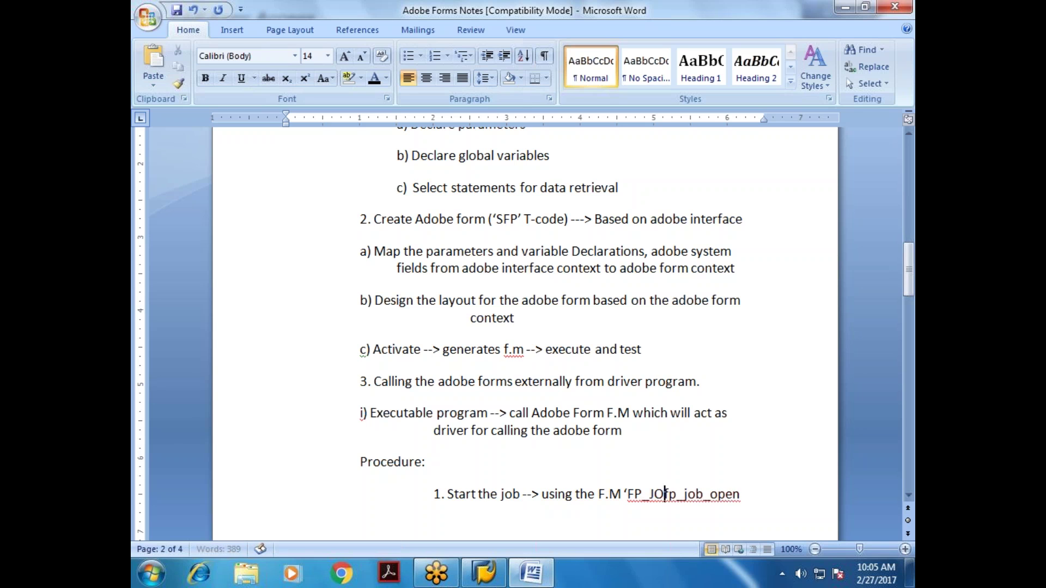
key(Delete)
text(')
key(Delete)
key(Delete)
key(Delete)
key(Delete)
key(Delete)
key(Delete)
key(Delete)
key(Delete)
key(Delete)
key(Delete)
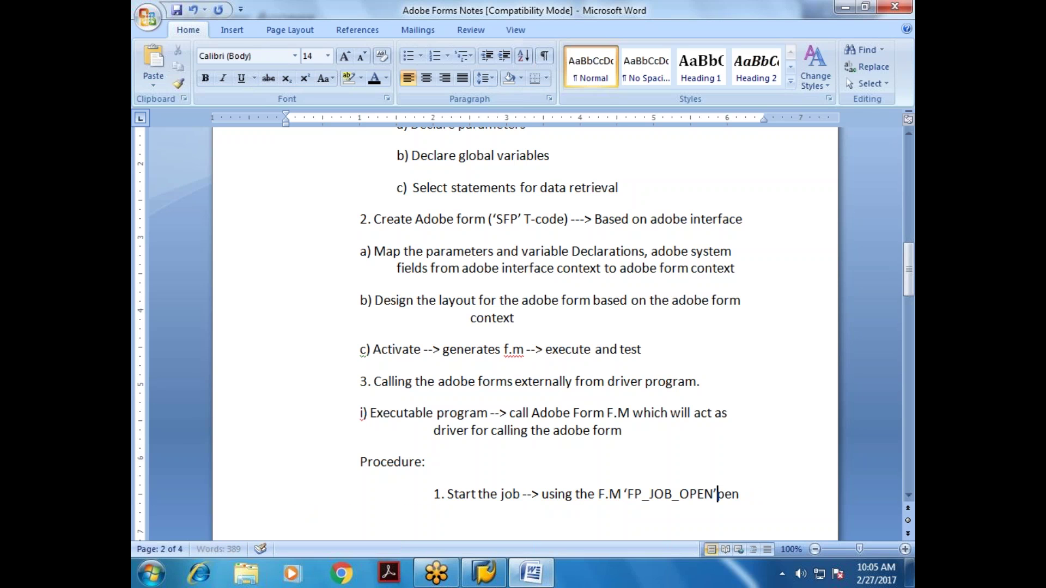
Remove the blank line after the "Start the job" item and reduce the indent of items 1 and 2 to align with the Procedure heading.
key(Down)
key(Delete)
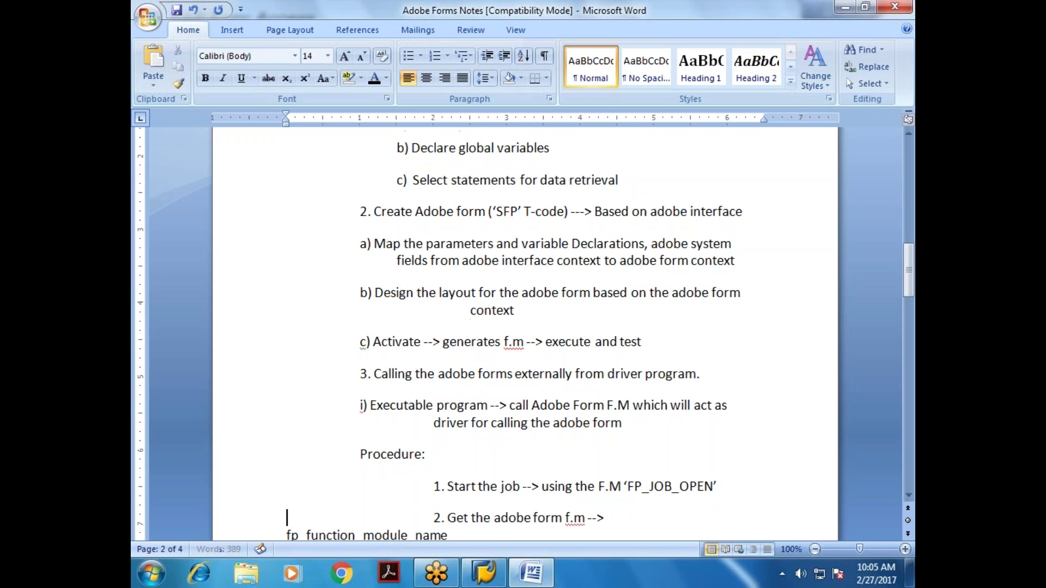
key(Up)
key(Delete)
key(Delete)
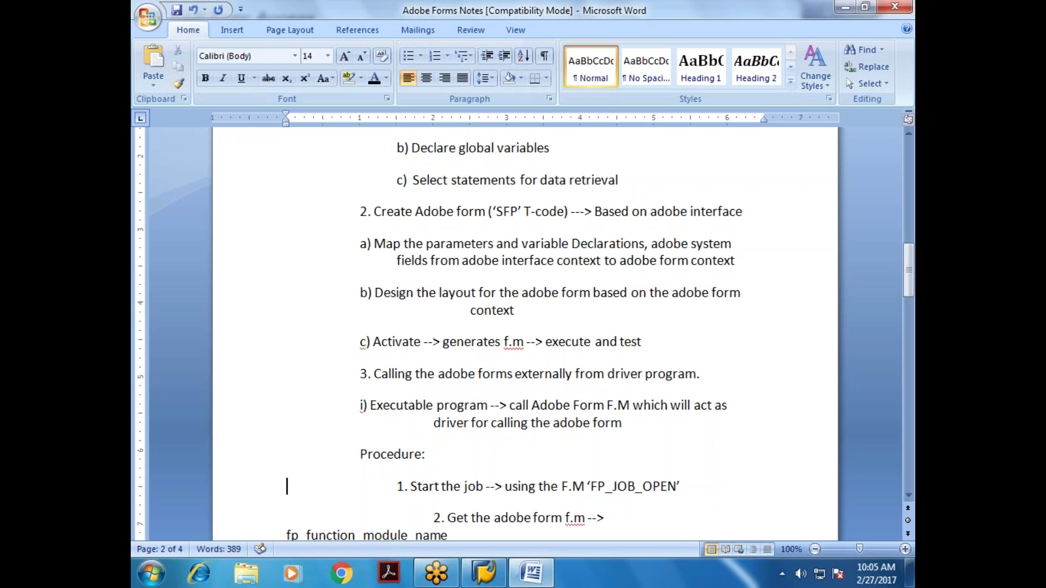
key(Down)
key(Delete)
key(Delete)
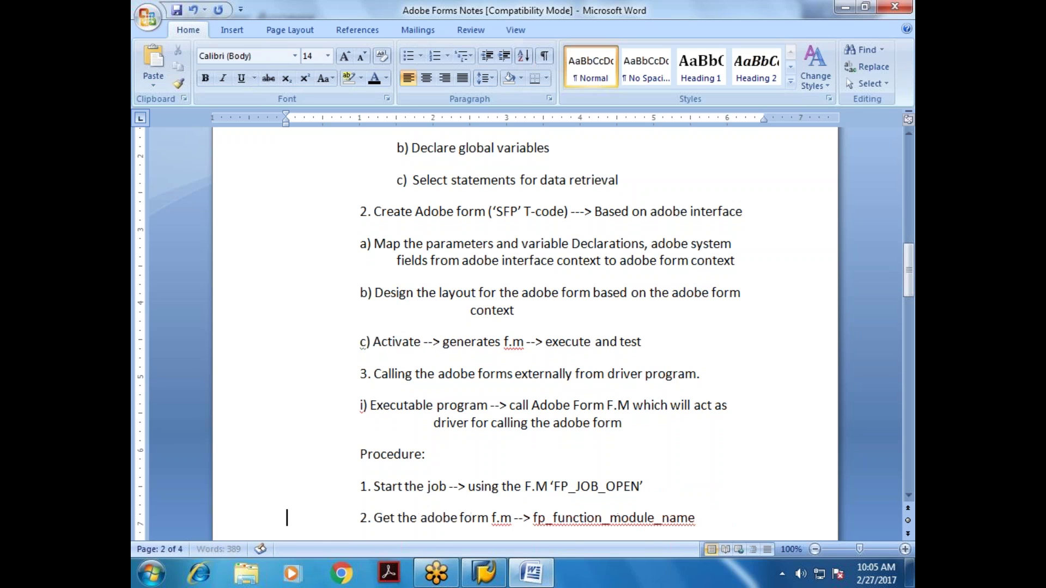
Insert the word "dynamically" after "f.m" in item 2 of the procedure, before the arrow.
key(Right)
key(Right)
key(Right)
key(Right)
key(Right)
key(Right)
key(Right)
key(Right)
key(Right)
key(Right)
key(Right)
key(BackSpace)
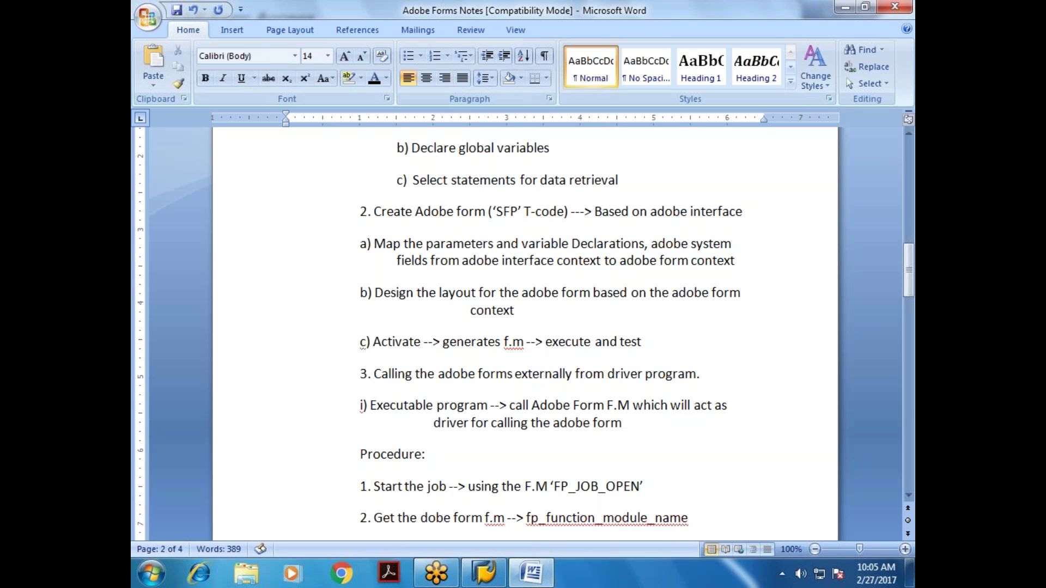
text(a)
key(Right)
key(Right)
key(Right)
key(Right)
key(Right)
key(Right)
key(Right)
key(Right)
key(Right)
key(Right)
key(Right)
key(Right)
key(Right)
key(Right)
key(Right)
key(Right)
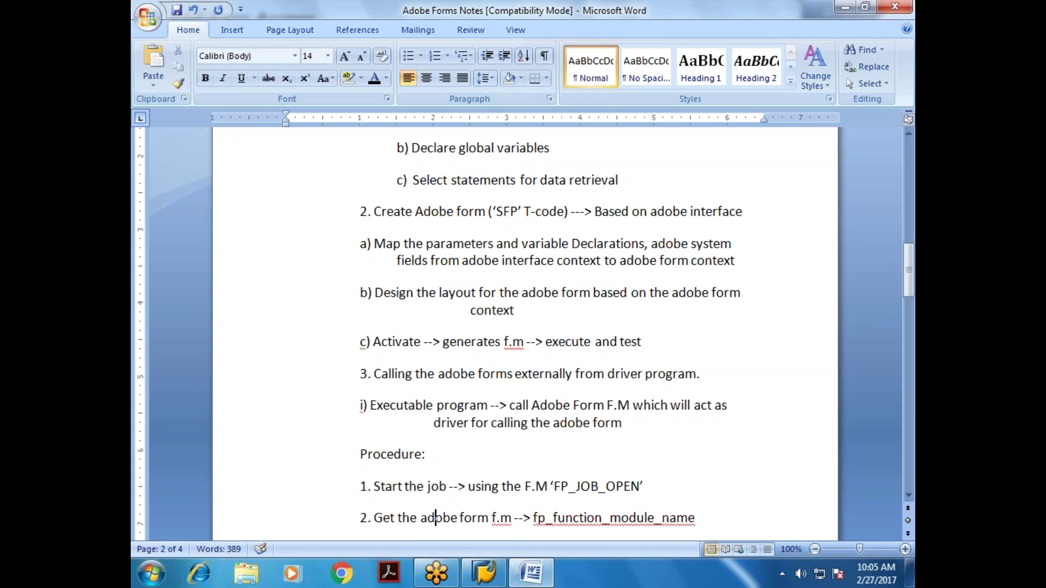
key(Left)
key(Left)
text(dy)
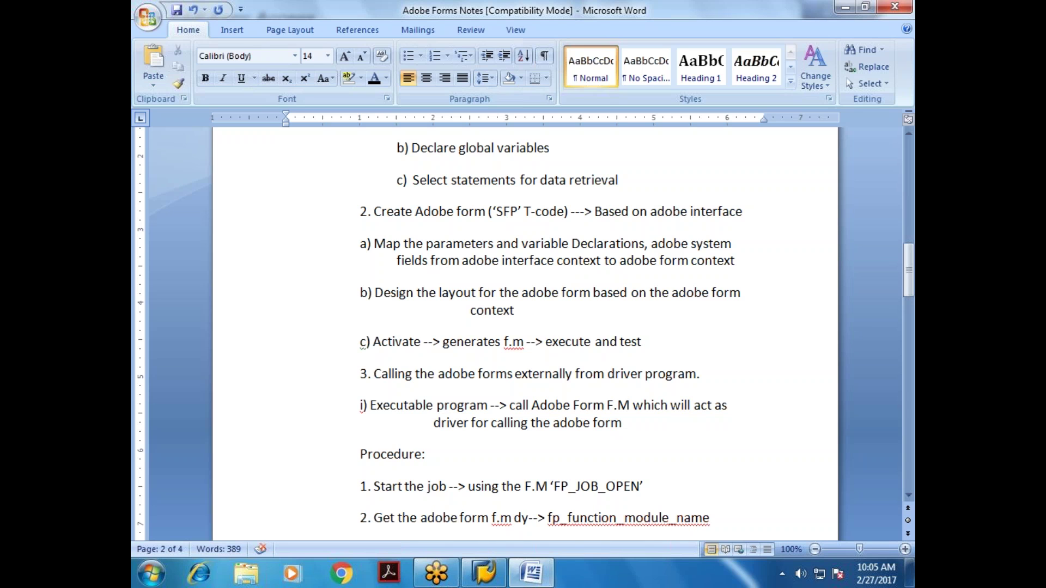
text(namically)
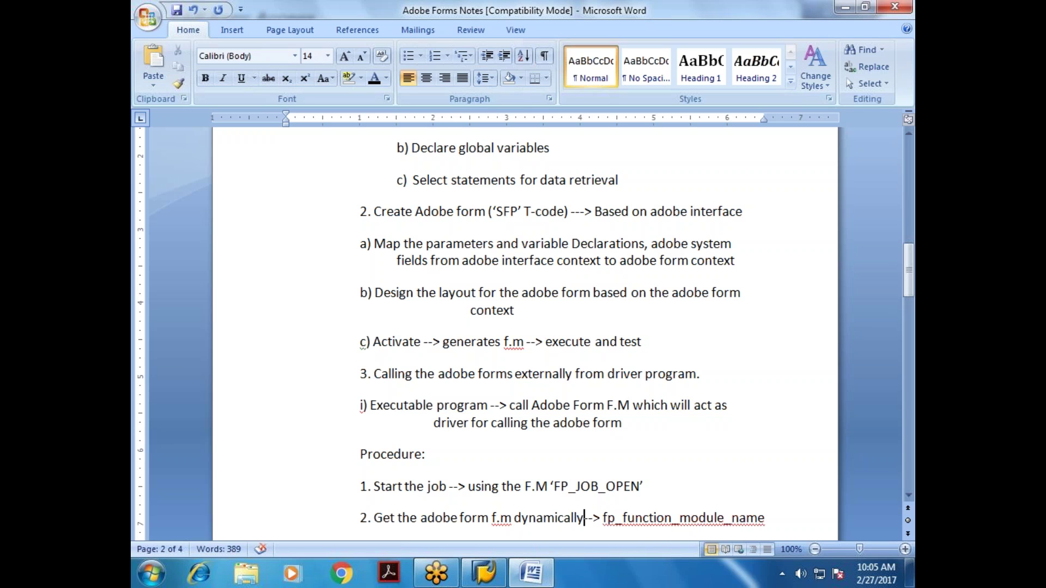
Insert "using the F.M" right after the arrow in item 2, ahead of the function module name.
key(Right)
key(Right)
key(Right)
text(using the F.M)
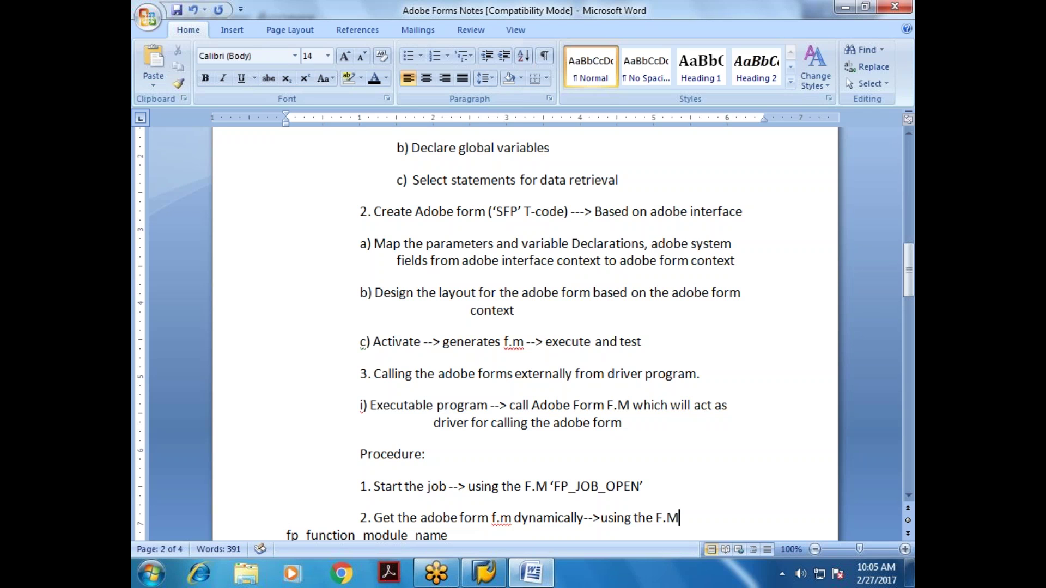
Replace the lowercase fp_function_module_name in item 2 with its uppercase form enclosed in single quotes.
key(Right)
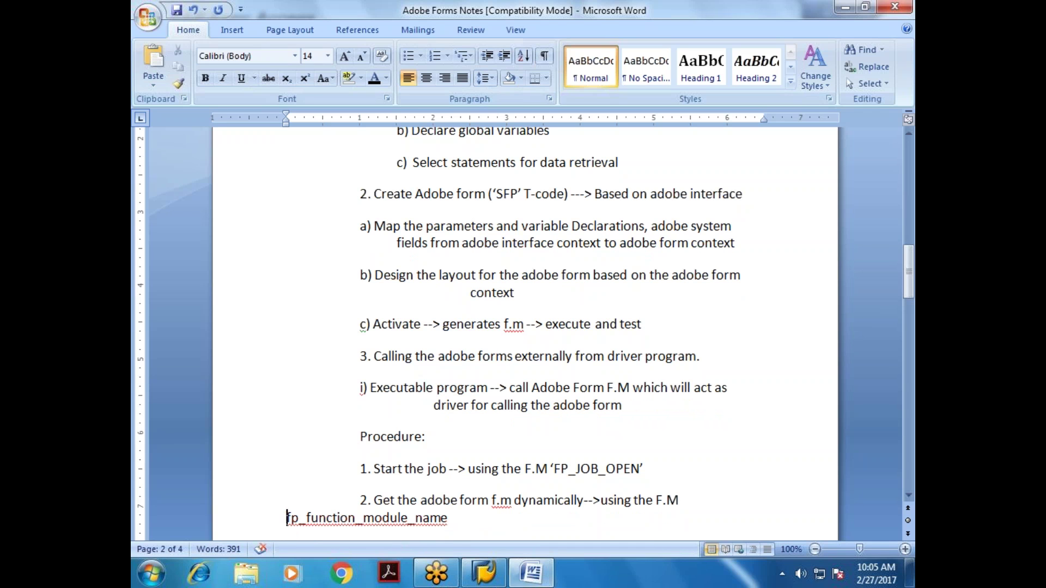
key(End)
key(Down)
key(Home)
text('FP_FU)
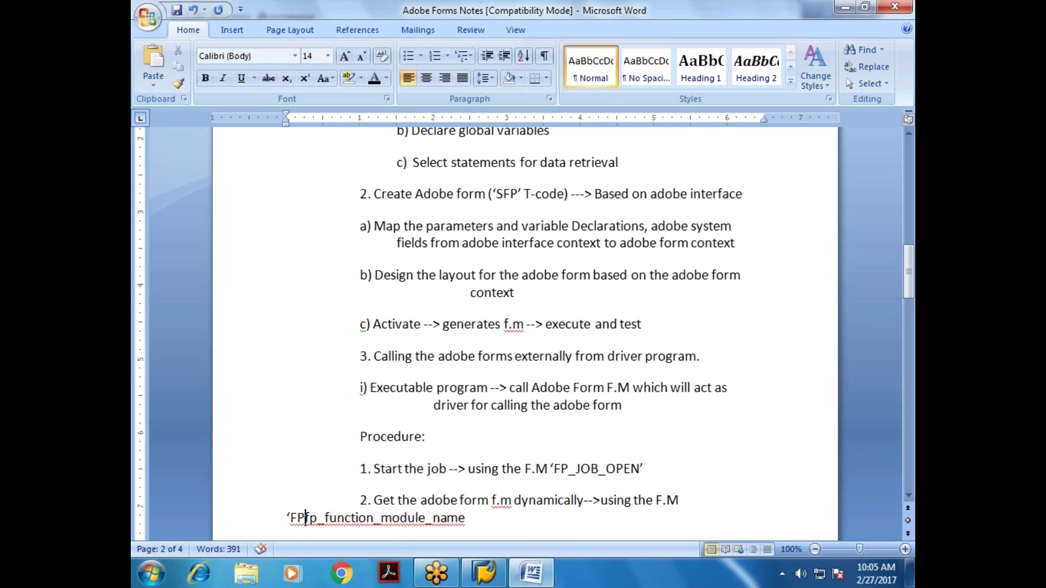
text(NCTION)
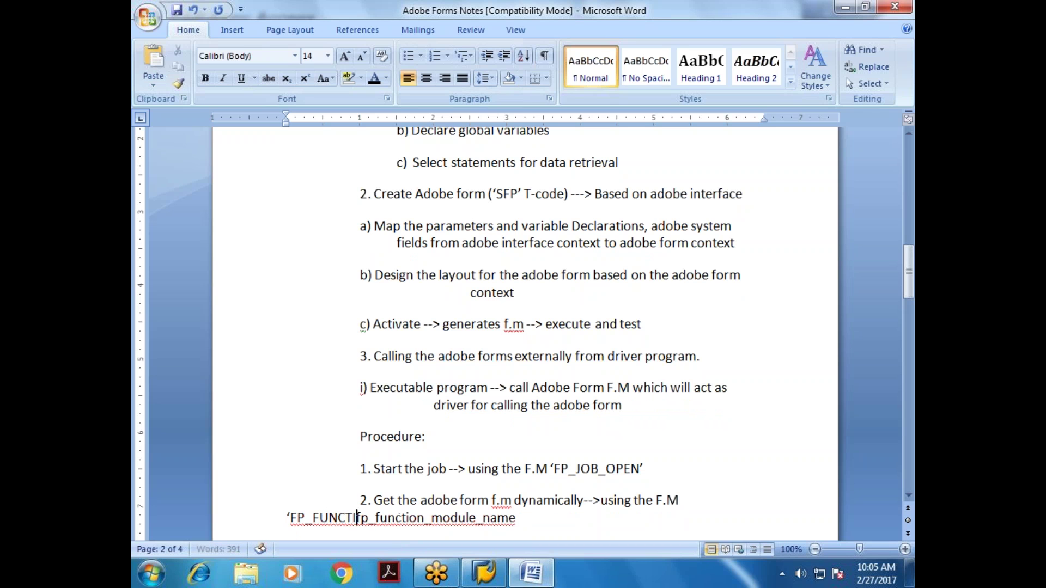
text(_+MOD)
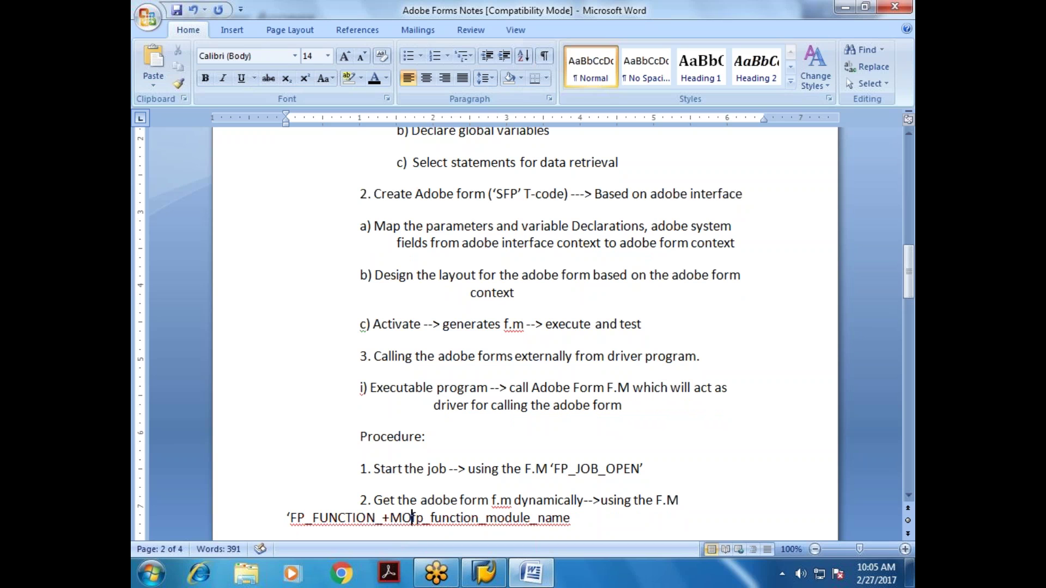
text(ULE_N)
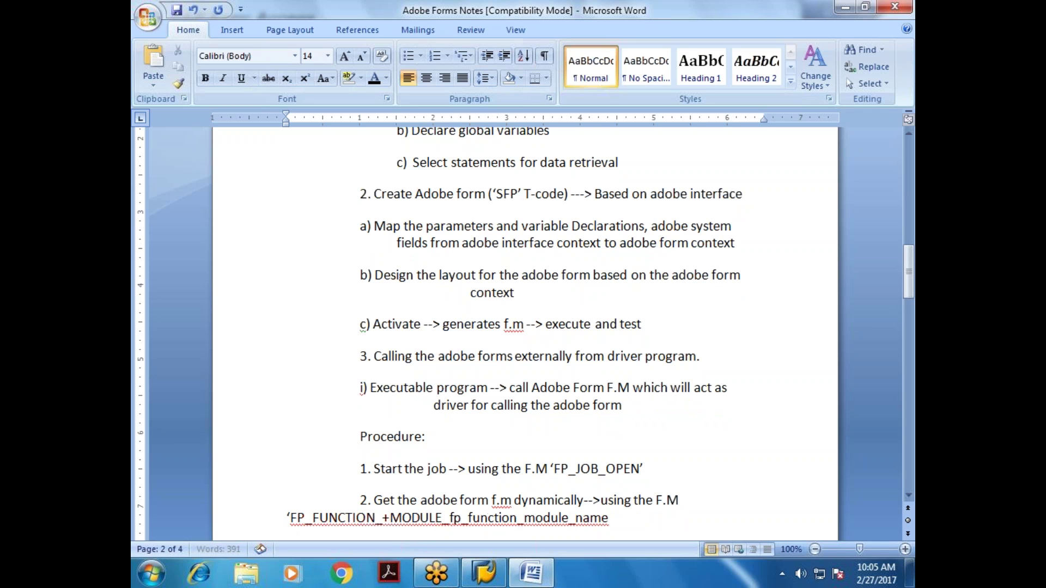
text(AME)
key(shift+End)
text(')
Remove the stray plus sign from the function module name so it reads 'FP_FUNCTION_MODULE_NAME'.
key(Left)
key(Left)
key(Left)
key(Left)
key(Left)
key(Left)
key(Left)
key(Left)
key(Left)
key(Left)
key(Left)
key(Left)
key(Left)
key(Delete)
key(End)
key(Return)
key(BackSpace)
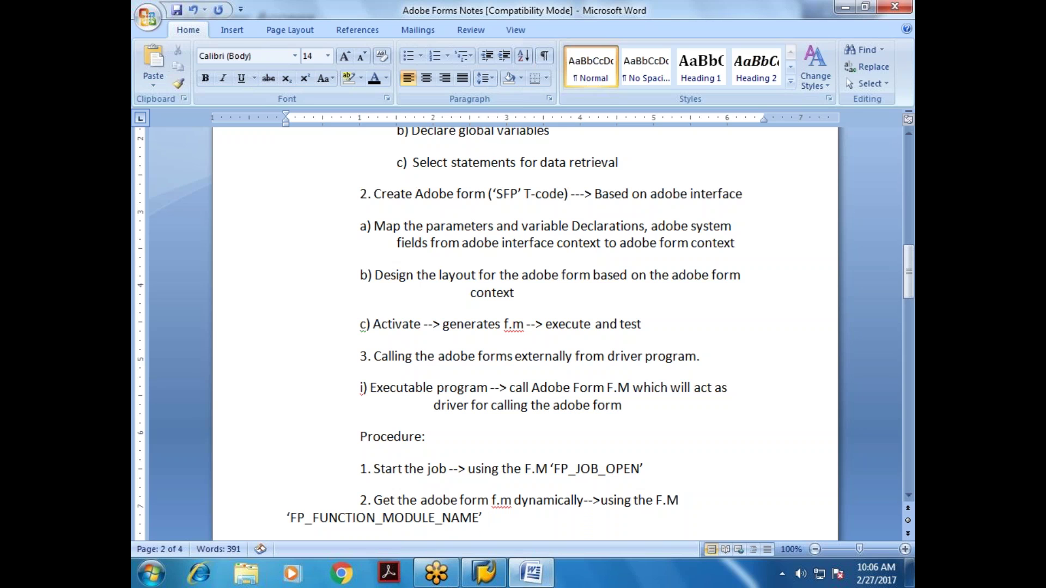
Remove the indents before item 2, item 1 and the Procedure heading so all three start at the margin.
key(Home)
key(Delete)
key(Delete)
key(Up)
key(Delete)
key(Delete)
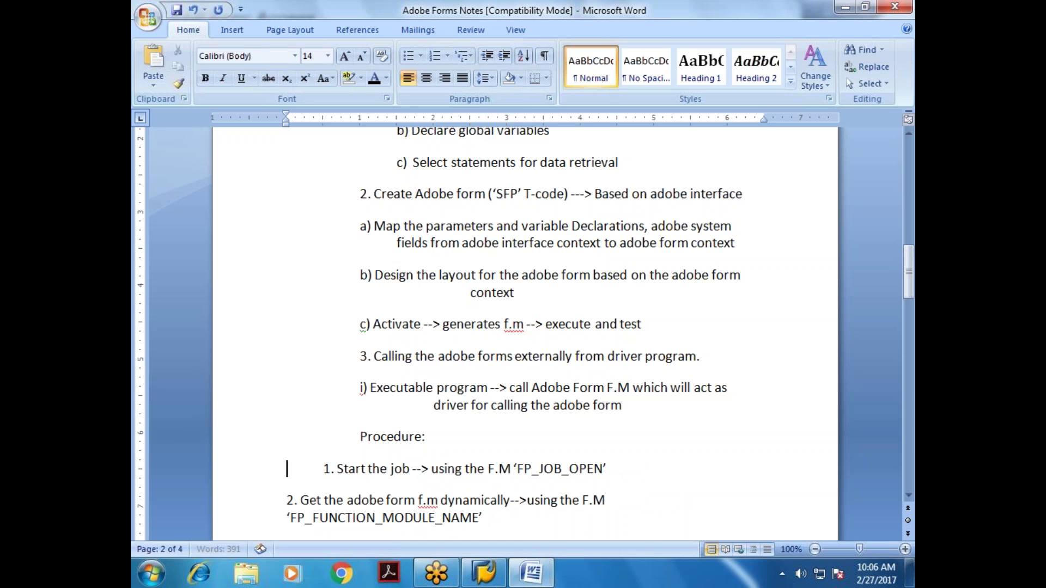
key(Up)
key(Delete)
key(Delete)
Remove the indent before item 3, "Call the adobe form f.m", to align it with the items above.
key(Down)
key(Down)
key(Down)
key(Down)
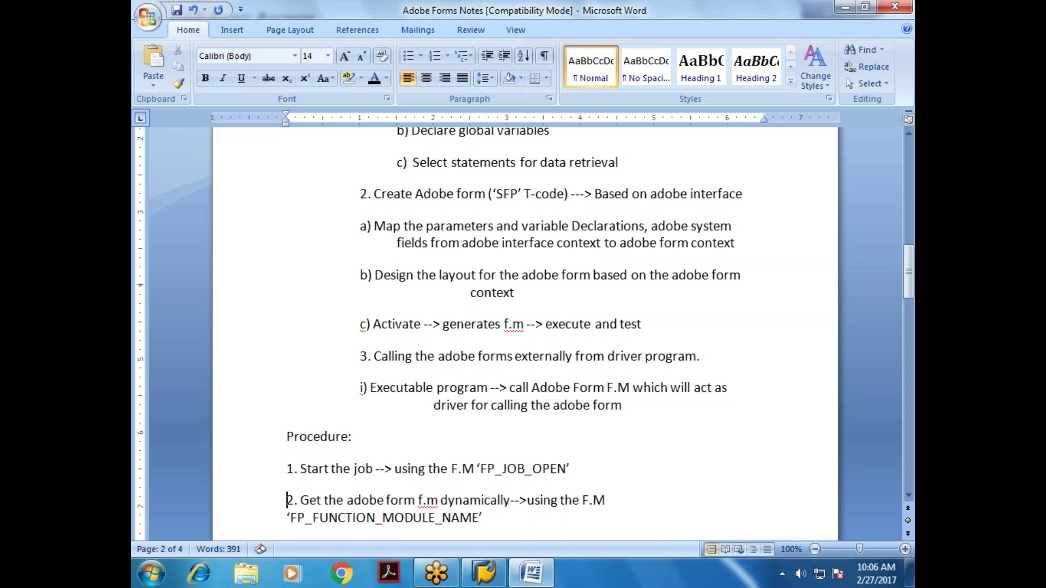
key(Delete)
key(Delete)
key(Delete)
key(Delete)
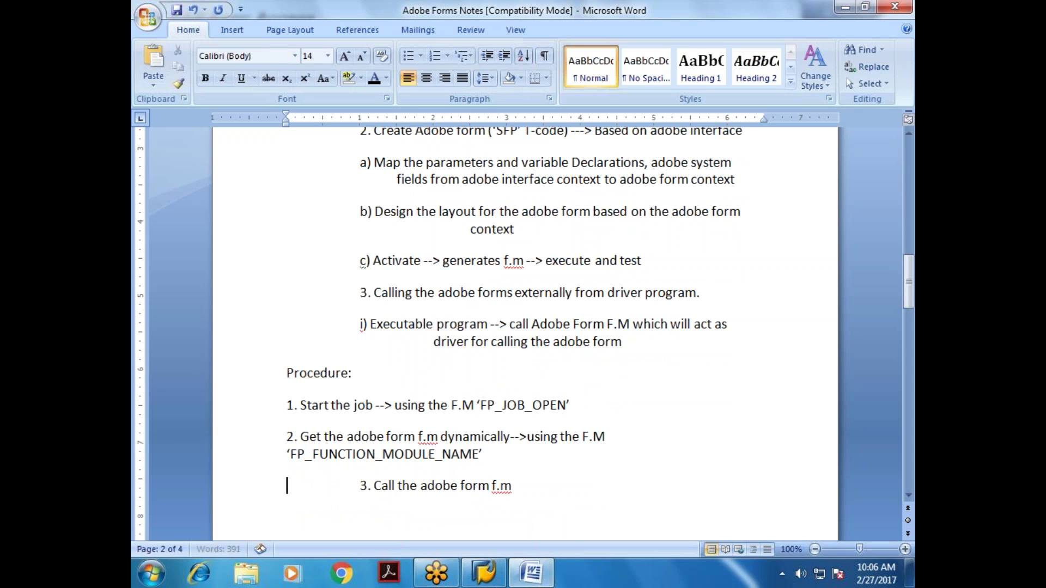
Remove the blank line after item 3 and the indent before item 4, "Close the job".
key(Right)
key(Right)
key(Right)
key(Right)
key(Right)
key(Right)
key(Right)
key(Right)
key(Right)
key(Right)
key(Right)
key(Right)
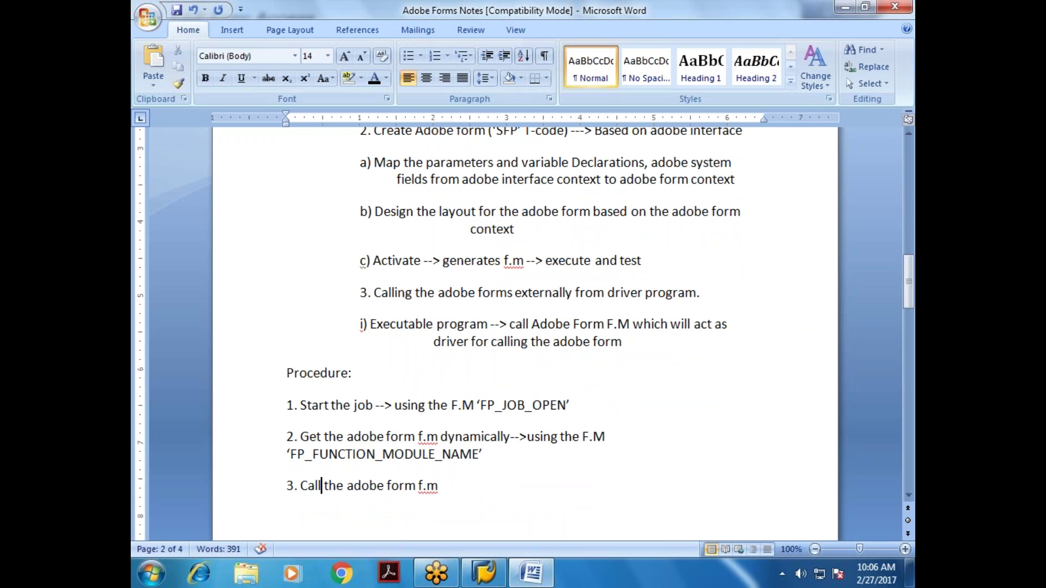
key(Right)
key(Right)
key(Right)
key(Right)
key(Down)
key(Delete)
key(Delete)
key(Delete)
key(Delete)
Replace fp_job_close in item 4 with "using the F.M 'FP_JOB_CLOSE'" and save the document.
key(Right)
key(Right)
key(Right)
key(Right)
key(Right)
key(Right)
key(Right)
key(Right)
key(Right)
key(Right)
key(Right)
key(Right)
key(Right)
key(Right)
key(Right)
key(Right)
key(Right)
key(Right)
key(Right)
key(Right)
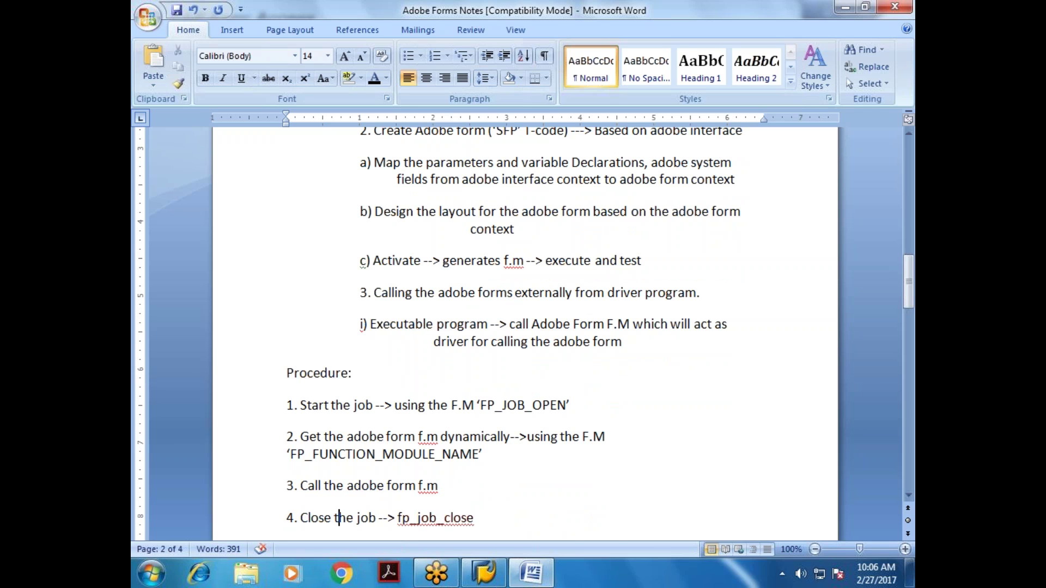
text(using the )
text(F.M 'FP)
text(_JOB_CLOSE)
text(')
key(shift+End)
key(Delete)
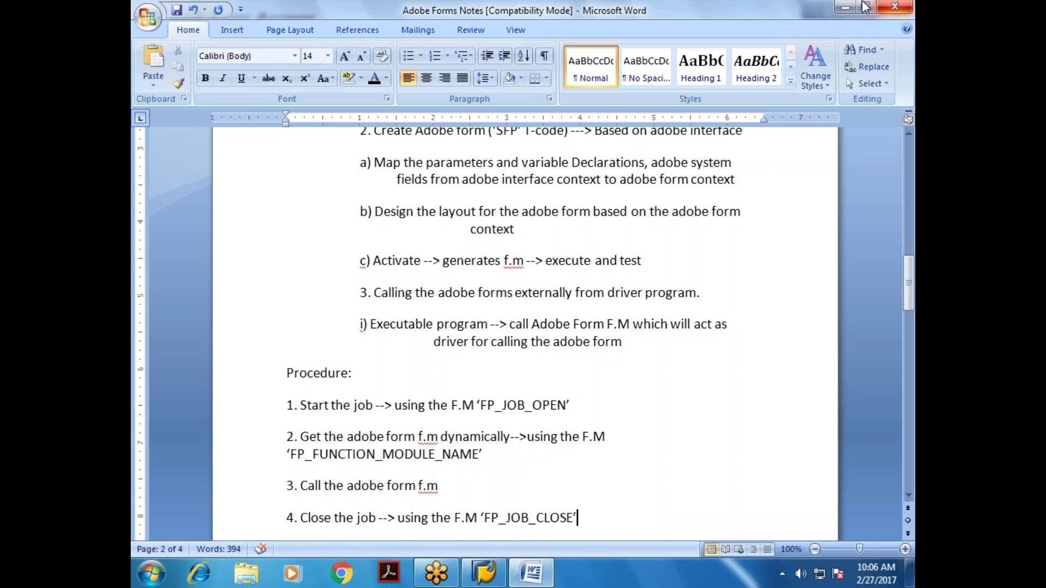
click(177, 9)
Make the "Executable program" label in item i) bold.
click(459, 452)
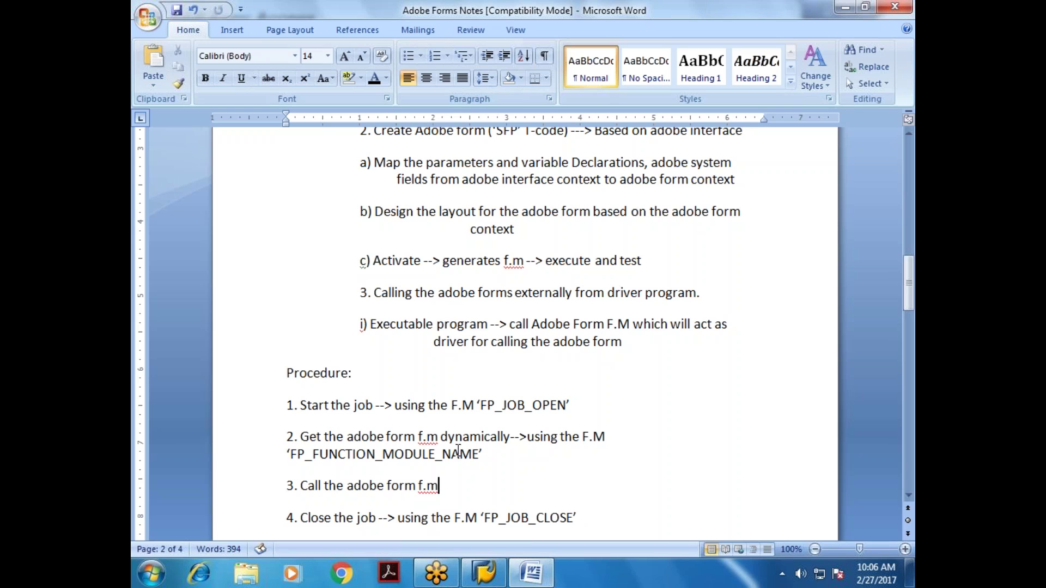
key(Down)
key(Down)
key(Down)
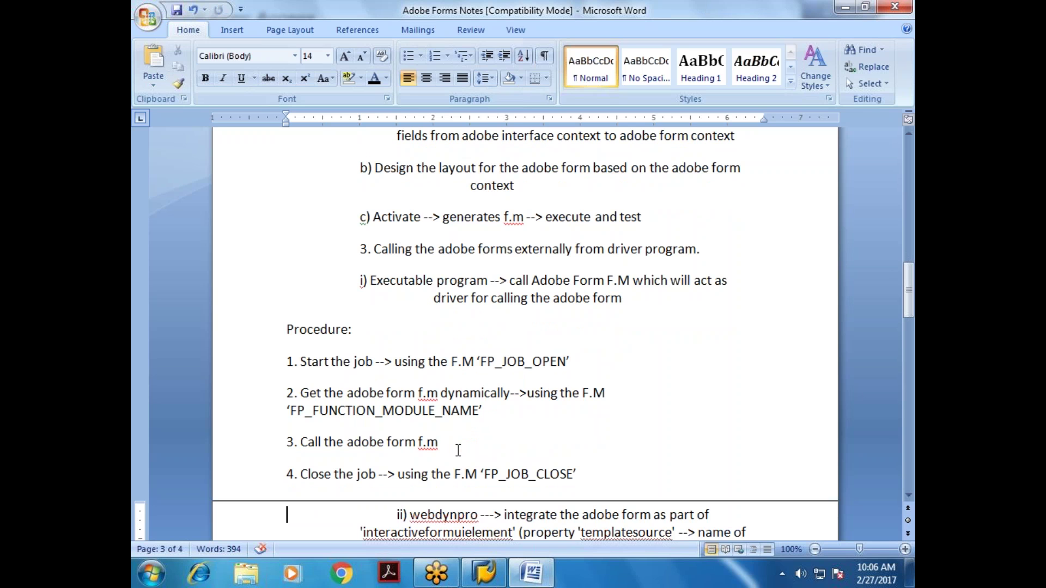
click(453, 249)
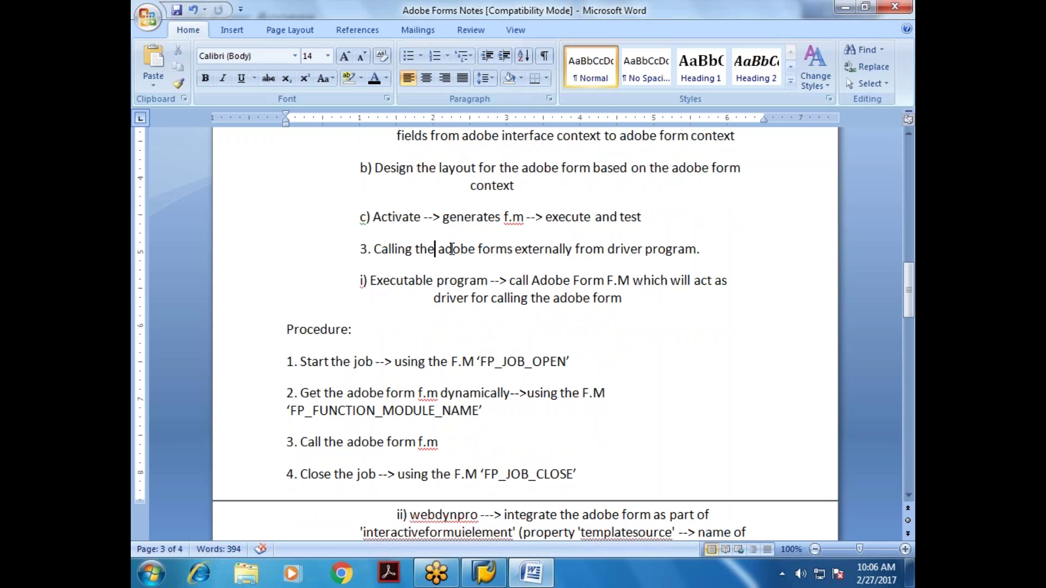
click(534, 248)
drag(363, 281, 455, 277)
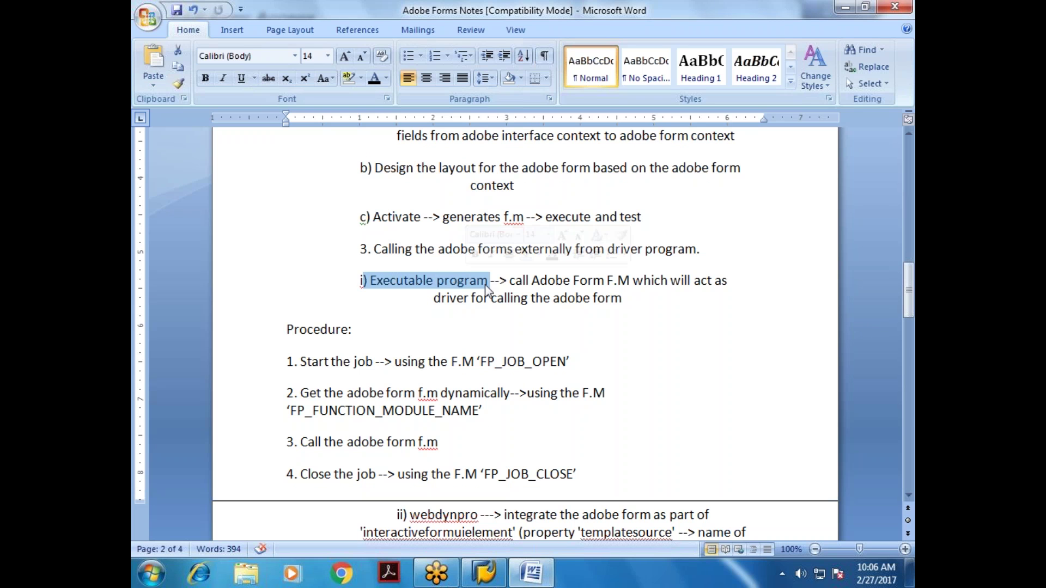
key(ctrl+b)
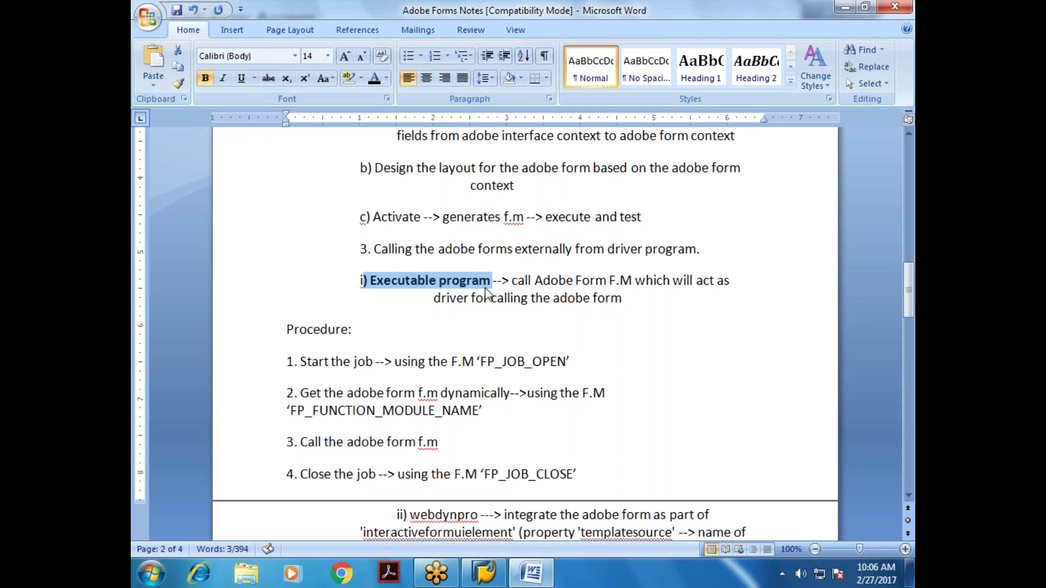
Remove the indent before the first line of item ii), webdynpro, so it starts at the margin.
key(Down)
key(Down)
key(Down)
key(Down)
key(Down)
key(Down)
key(Down)
key(Down)
key(Down)
key(Down)
key(Down)
key(Down)
key(Down)
key(Up)
key(Up)
key(Up)
key(Up)
key(Up)
key(Home)
key(Delete)
key(Delete)
key(Delete)
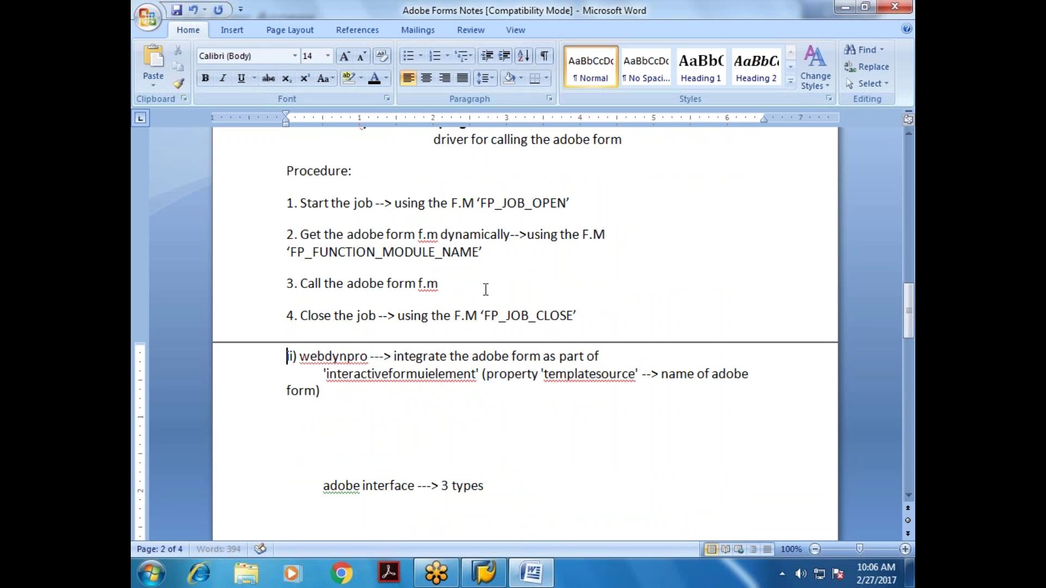
Add the word "application" after "webdynpro" in item ii), keeping "webdynpro" in lower case.
key(Delete)
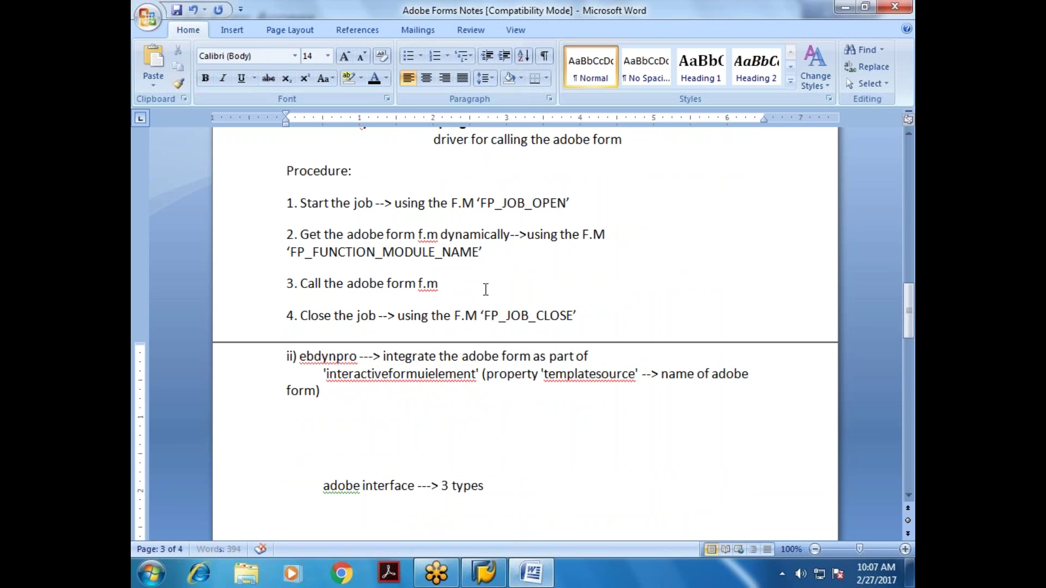
text(w)
key(Right)
key(Right)
key(Right)
key(Right)
key(Right)
key(Right)
key(Right)
key(Right)
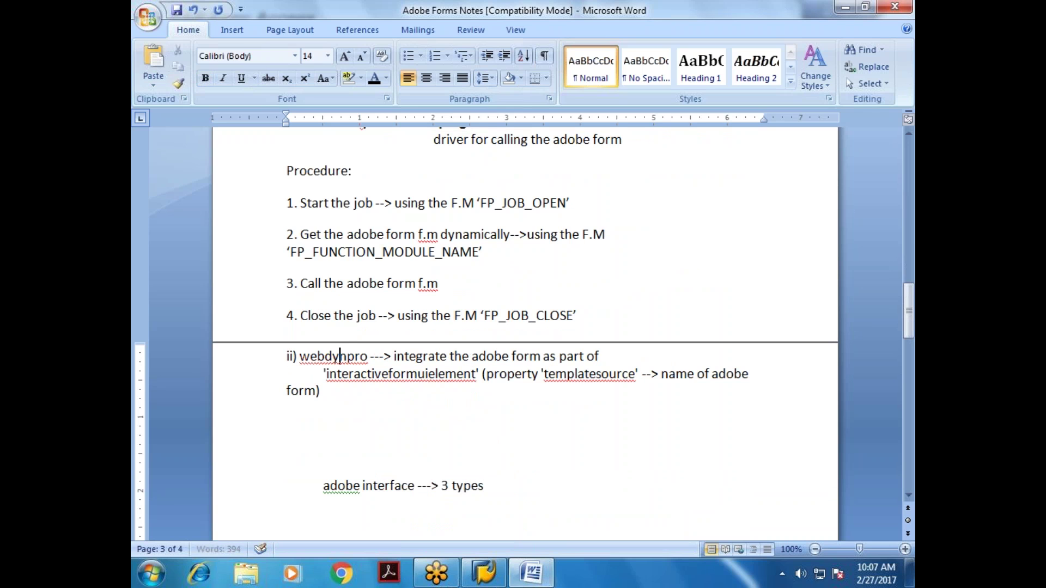
text(A )
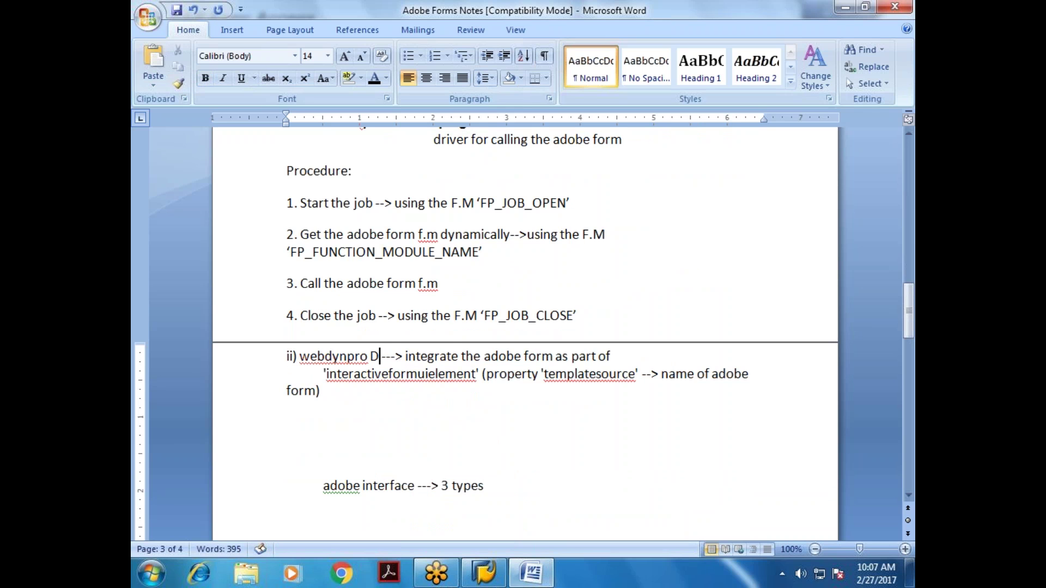
text(PP)
key(BackSpace)
key(BackSpace)
key(BackSpace)
text(appl)
text(ication)
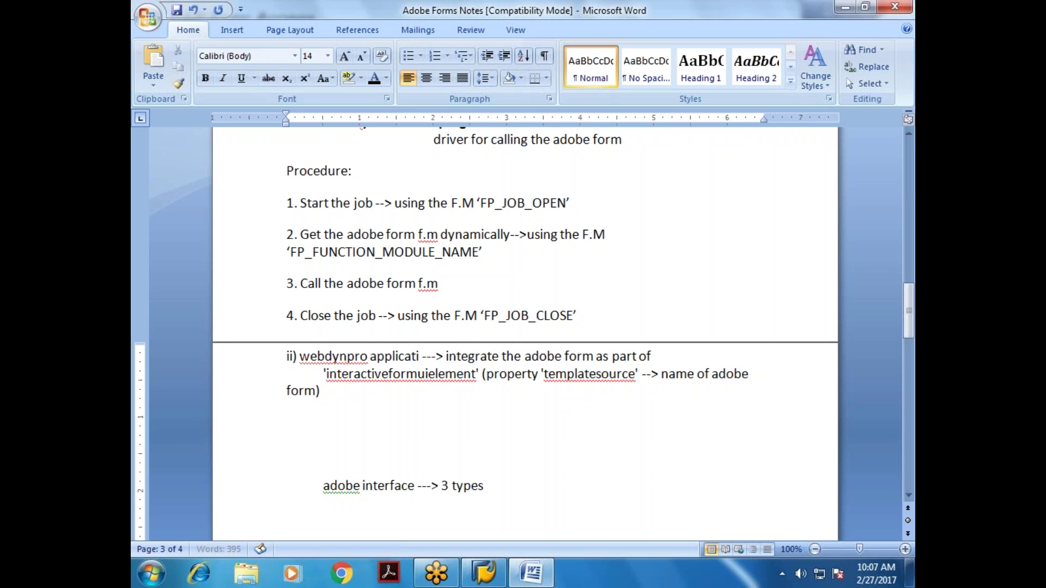
Remove one blank line between item ii) and the "adobe interface" line, and save the document.
key(Down)
key(Home)
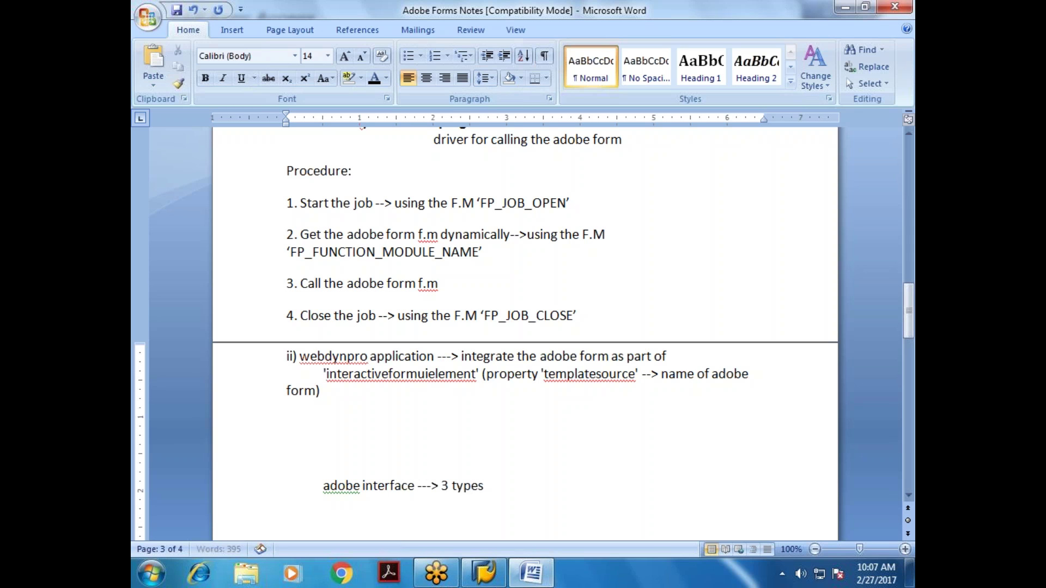
key(Left)
key(Down)
key(Down)
key(Delete)
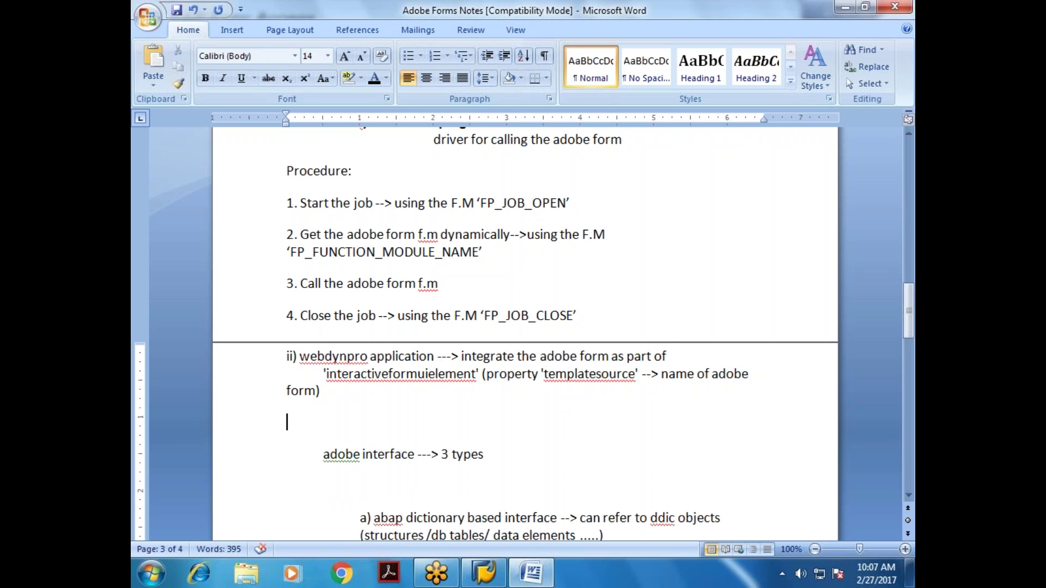
key(ctrl+s)
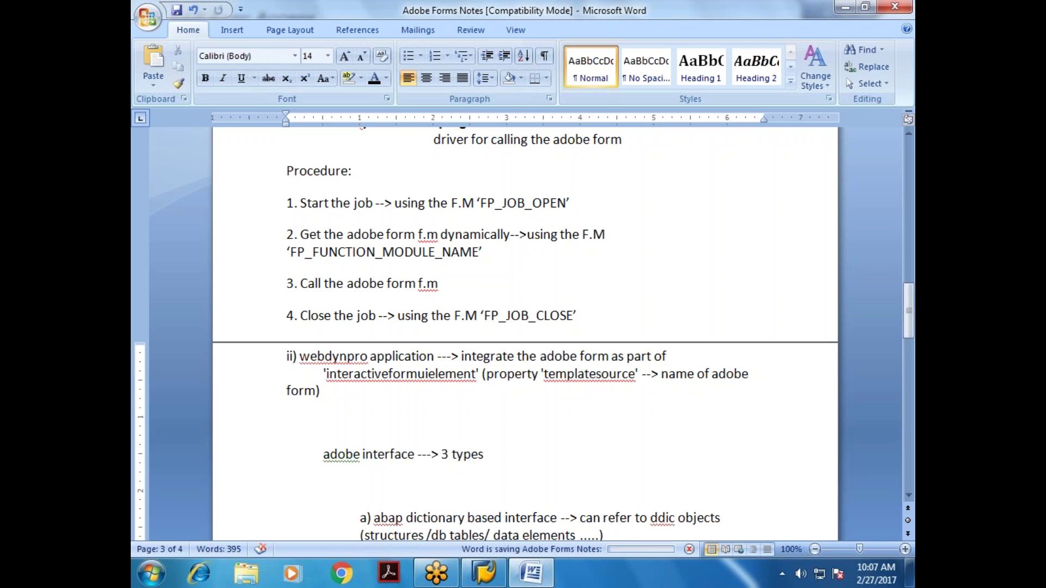
Capitalise the first letter of "adobe interface ---> 3 types" and remove the blank line below it.
drag(913, 319, 913, 249)
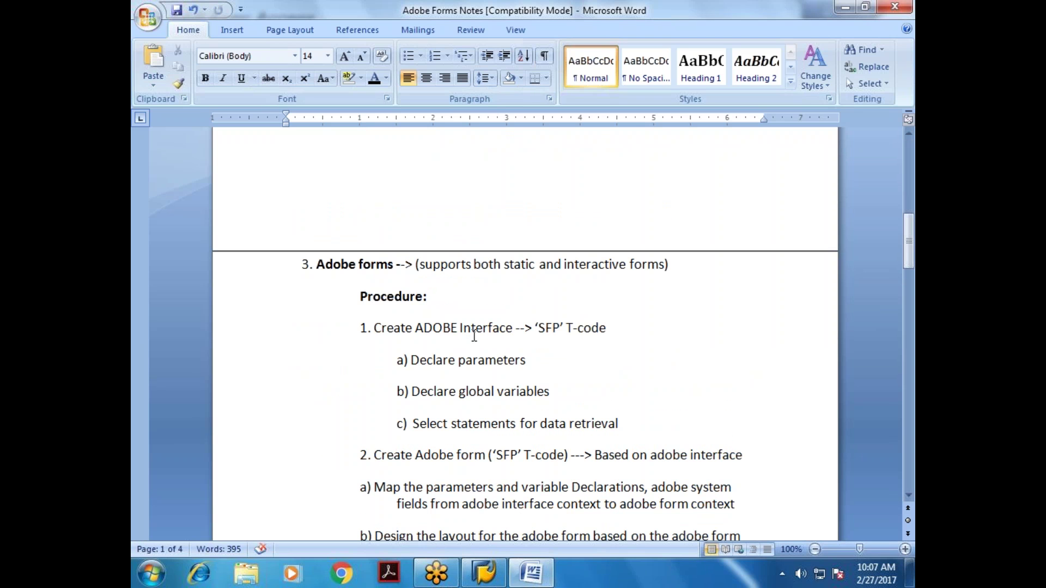
drag(909, 251, 914, 332)
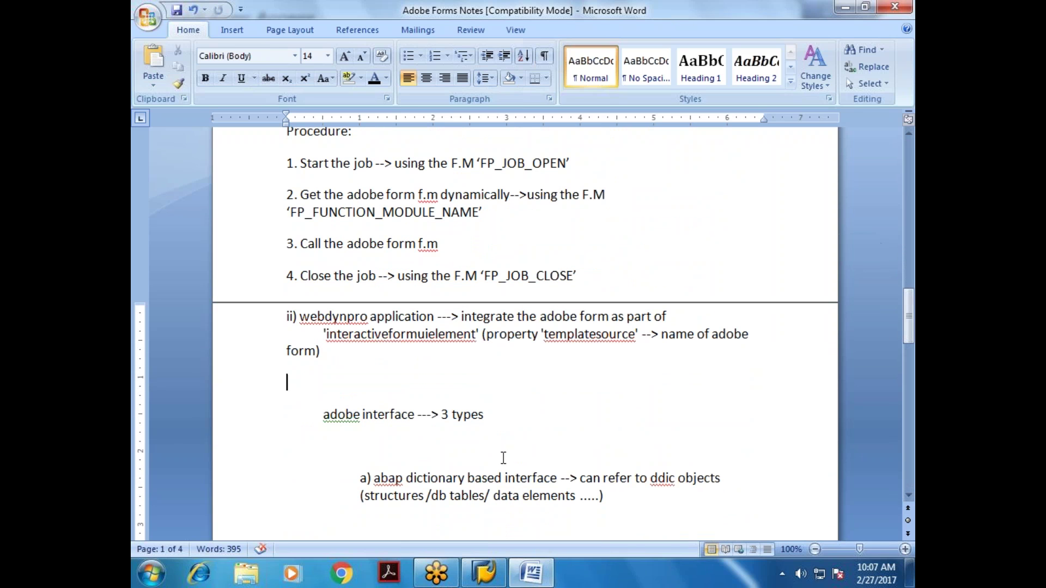
click(461, 373)
click(324, 417)
key(Delete)
text(A)
key(Down)
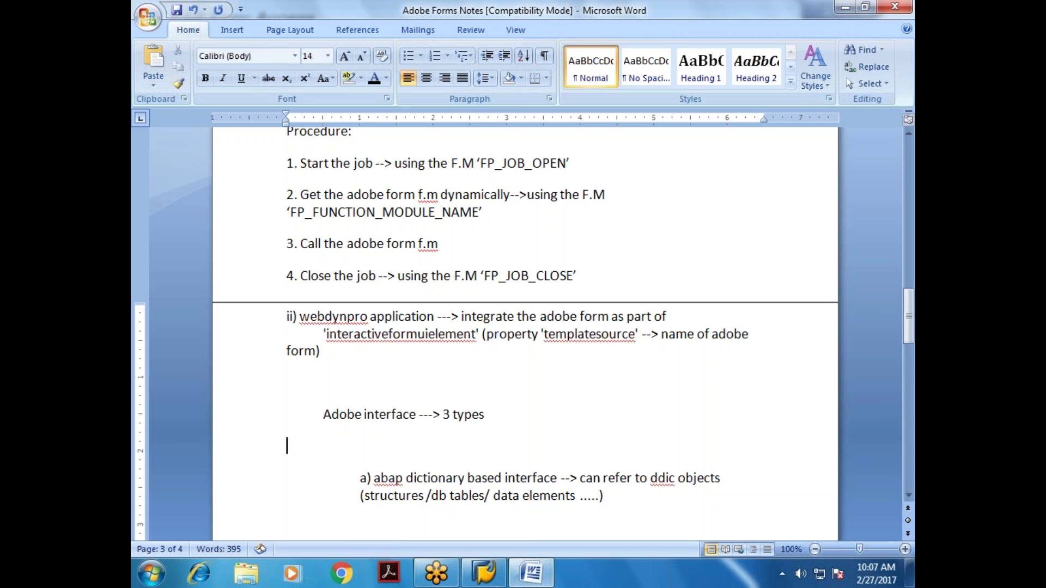
key(Delete)
Remove the blank line between item a), abap dictionary based interface, and item b), smartforms compatable interface.
key(Down)
key(Down)
key(Down)
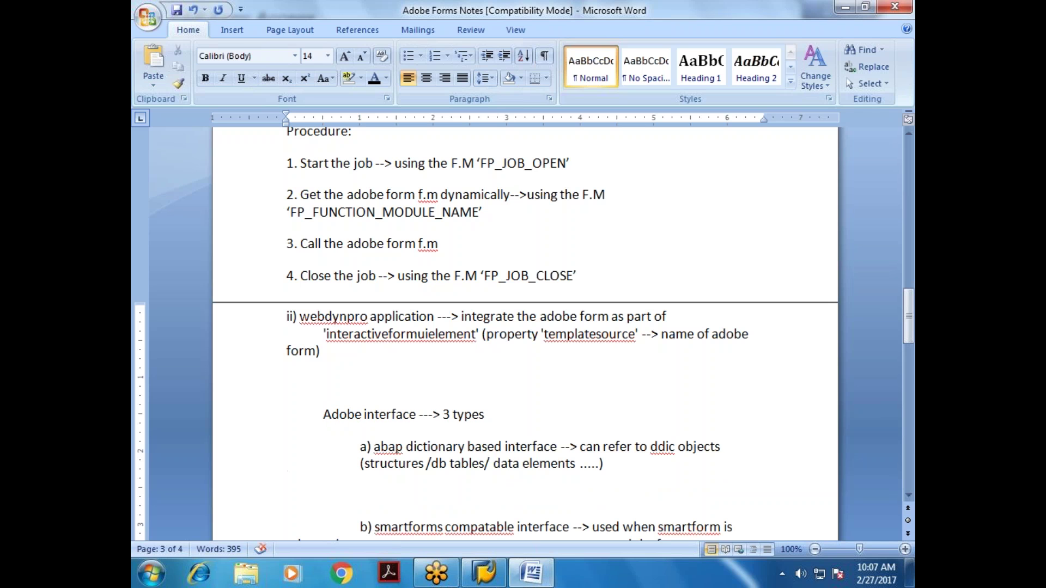
key(Delete)
key(Delete)
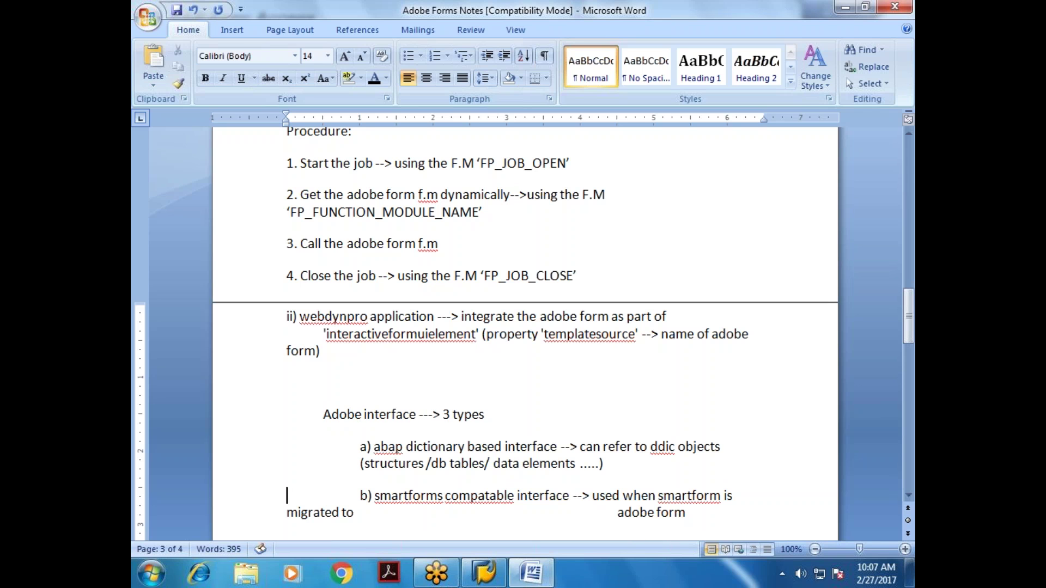
Remove the indents before interface items b) and a) so both start at the margin.
key(Delete)
key(Up)
key(Up)
key(Up)
key(Delete)
key(Delete)
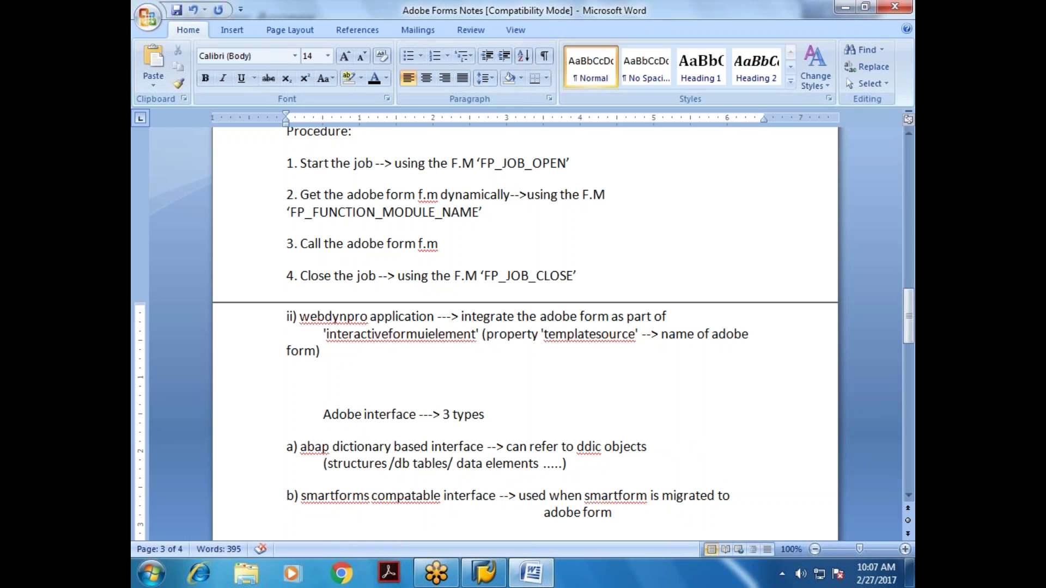
Remove the indent before item c), xml schema based interface, so it starts at the margin.
key(Down)
key(Down)
key(Delete)
key(Delete)
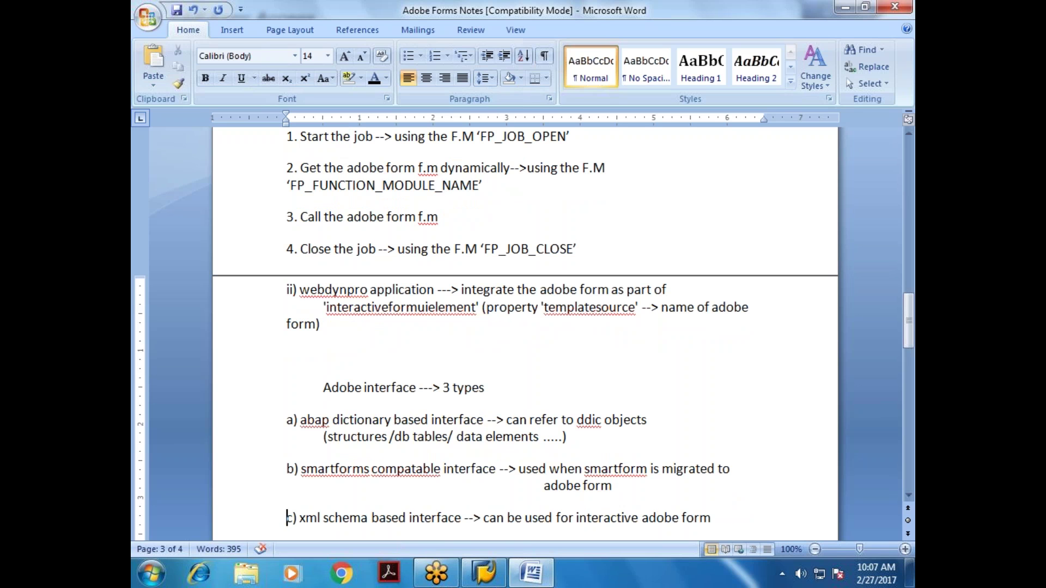
Remove the blank lines below "adobe forms ---> 2 types" and between its offline and online items.
key(Down)
key(Down)
key(Up)
key(Down)
key(Down)
key(End)
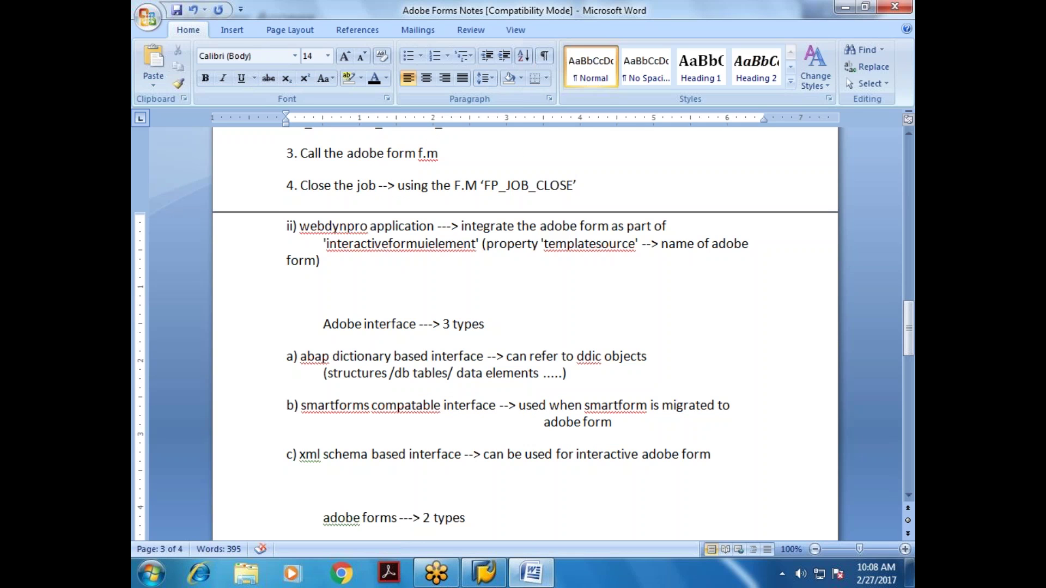
key(Down)
key(Down)
key(Down)
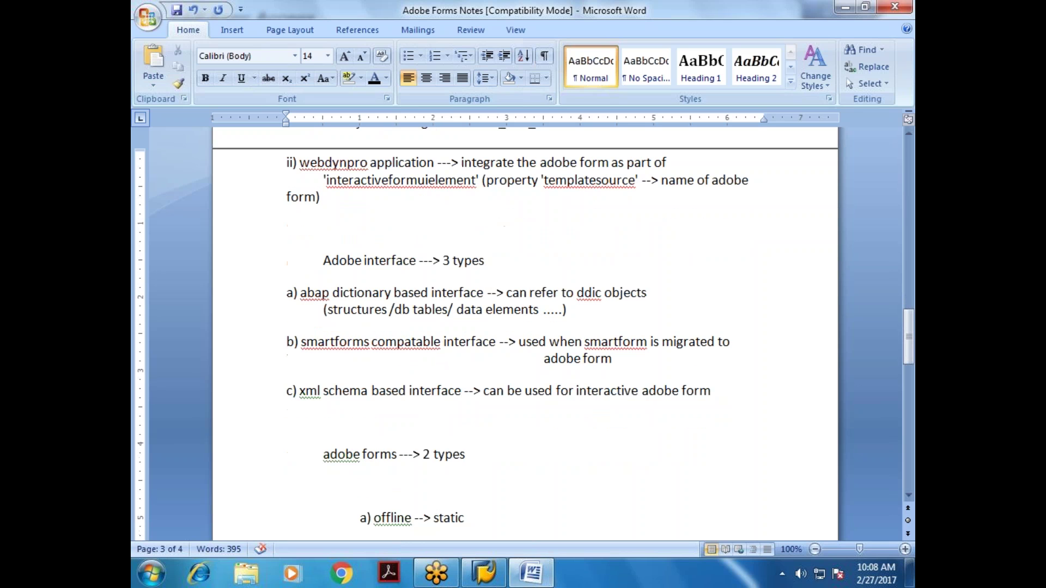
key(BackSpace)
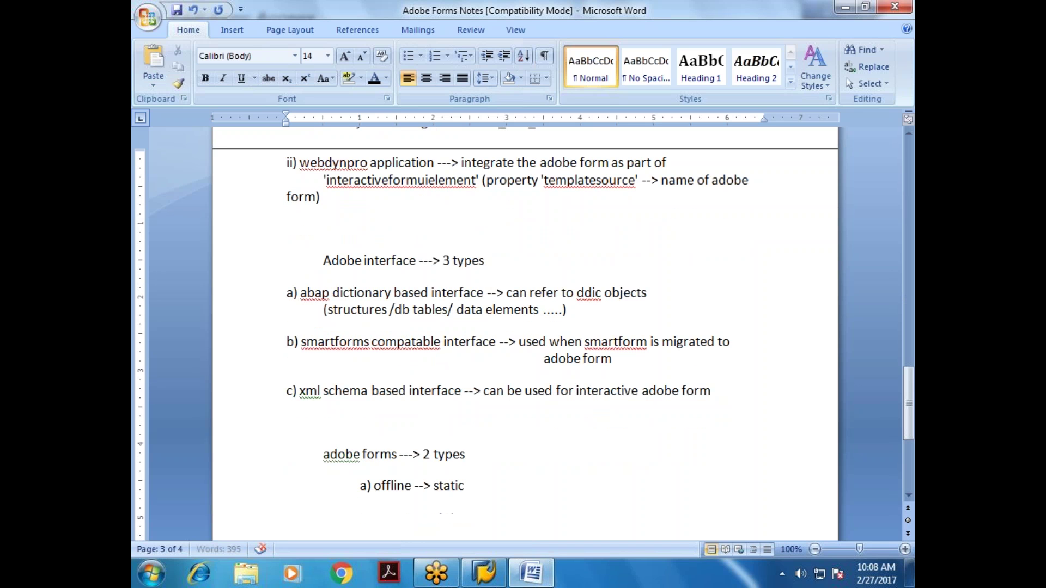
key(Down)
key(Delete)
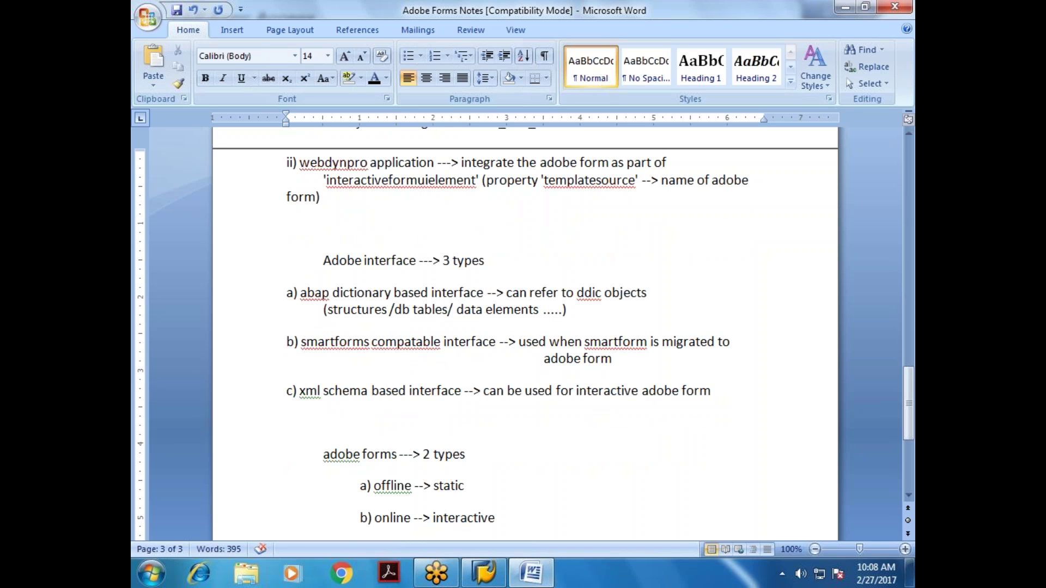
Remove the blank line after item b), "online --> interactive".
key(End)
key(Up)
key(Left)
key(Left)
key(Left)
key(Down)
key(Down)
key(Up)
key(Left)
key(Left)
key(Left)
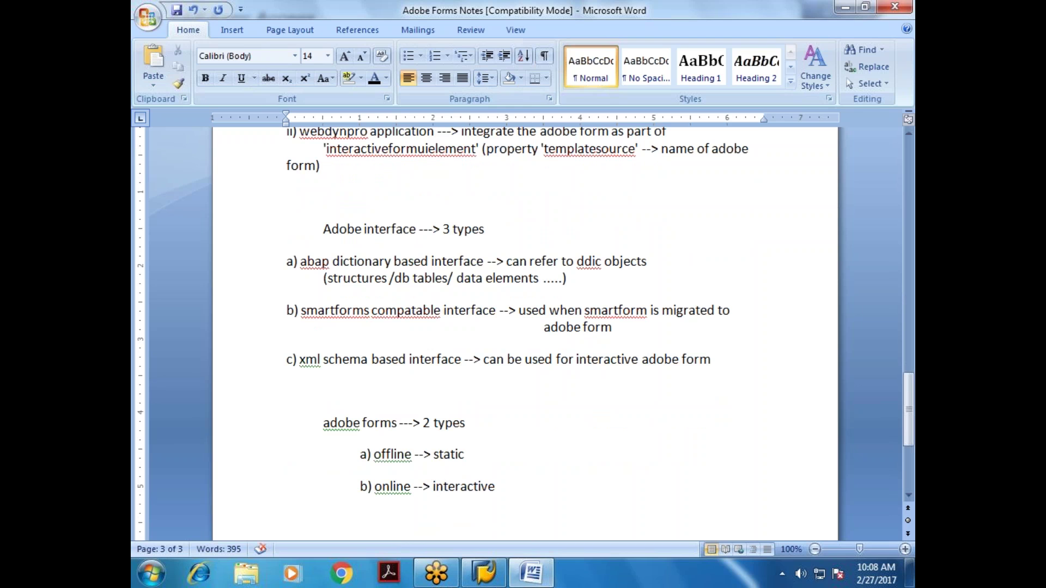
key(End)
key(Home)
key(Delete)
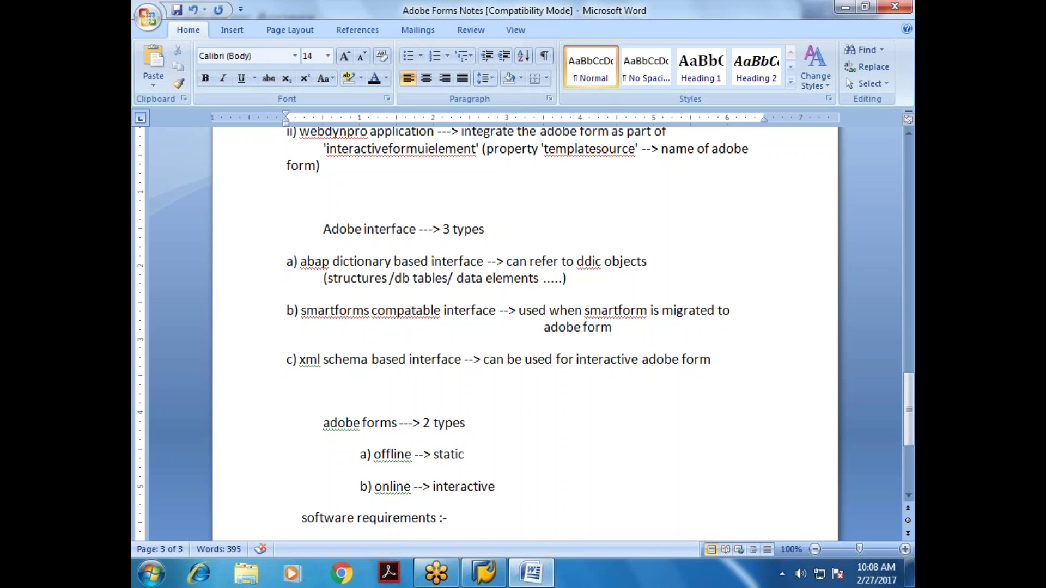
Delete the "software requirements :-" heading and its two items from the end of the notes, and save the document.
text(software requirements :-)
key(shift+Down)
key(shift+Down)
key(shift+Down)
key(shift+Down)
key(Delete)
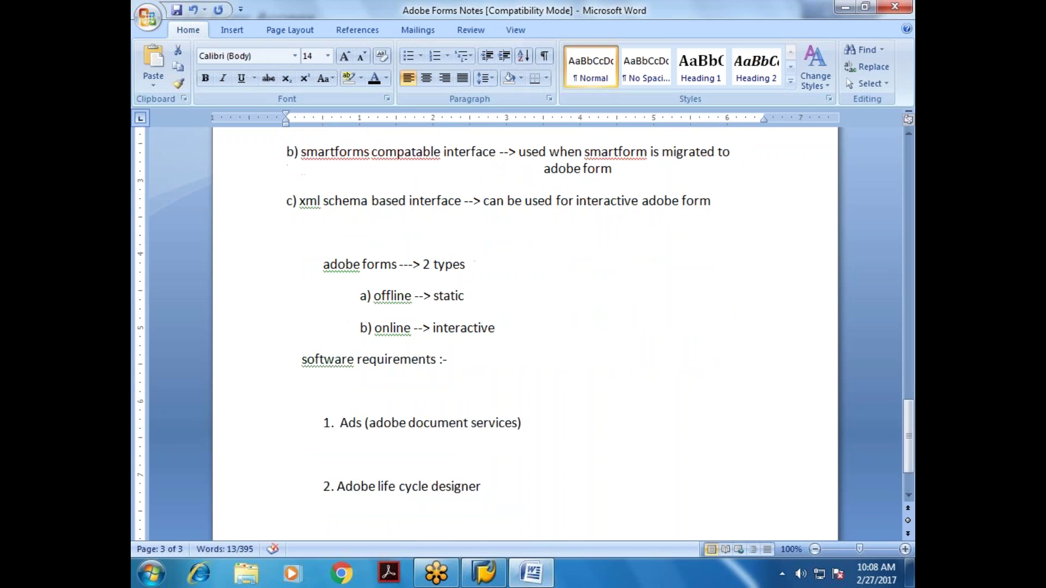
key(BackSpace)
key(ctrl+s)
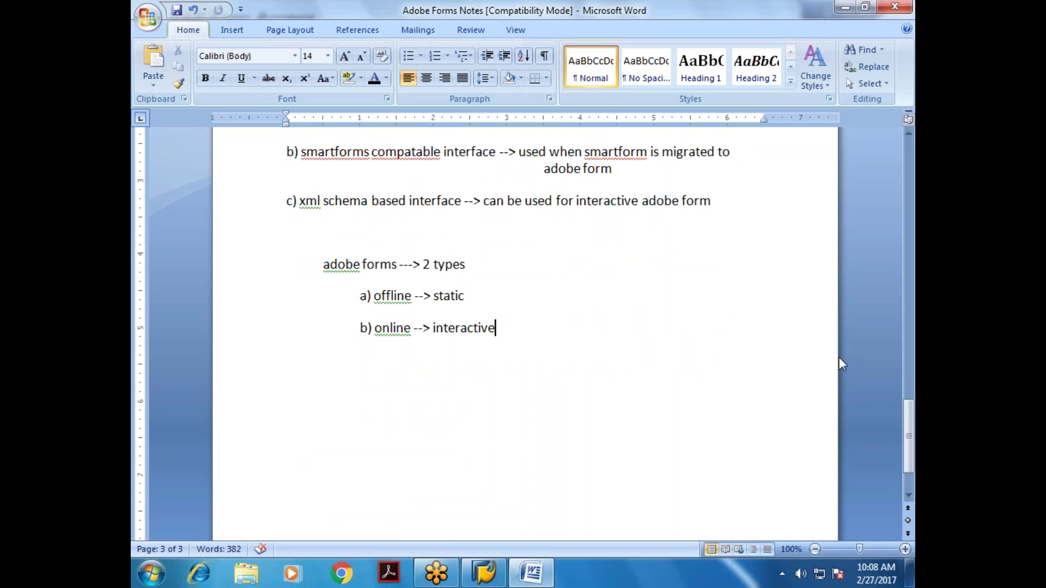
Review the start of the notes, examining the two items listed under Software Requirements.
drag(908, 424, 908, 164)
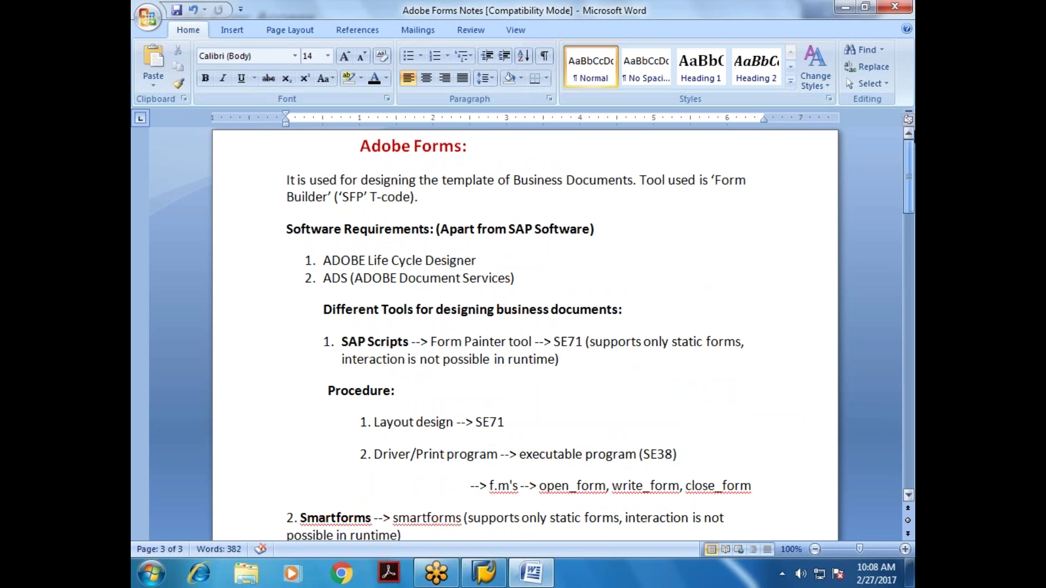
click(498, 309)
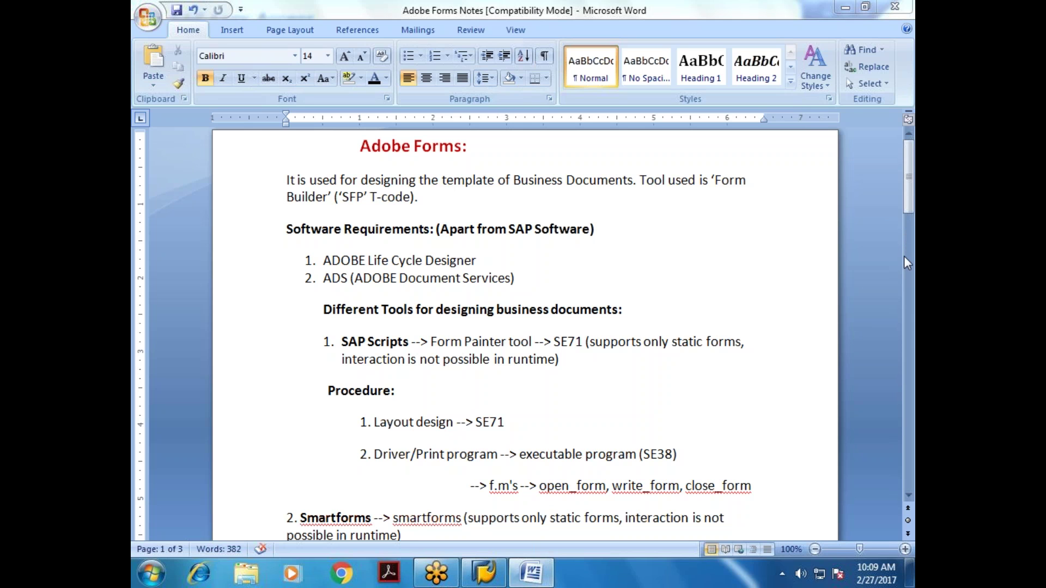
click(627, 202)
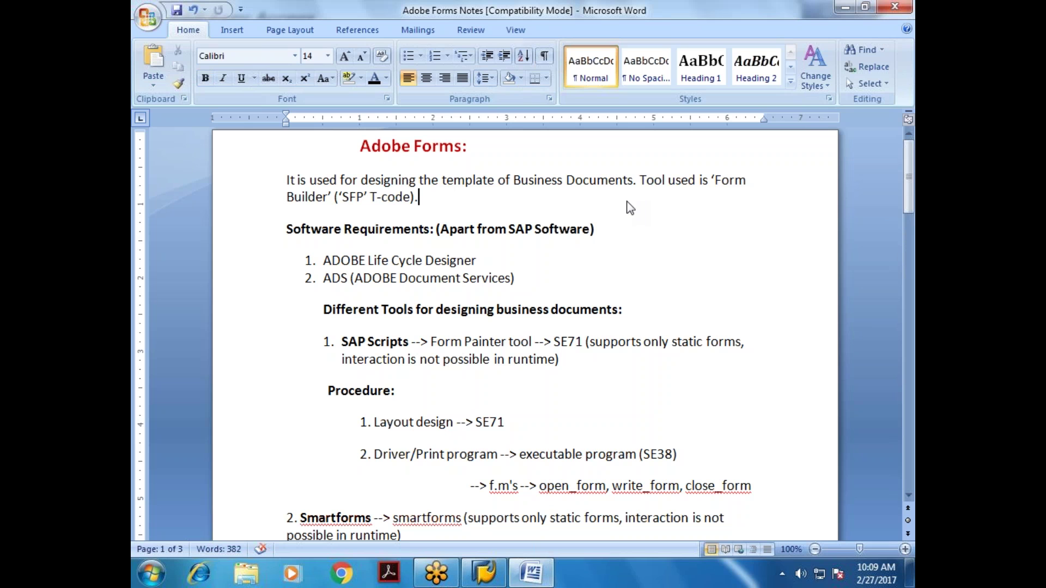
drag(352, 261, 492, 278)
click(468, 315)
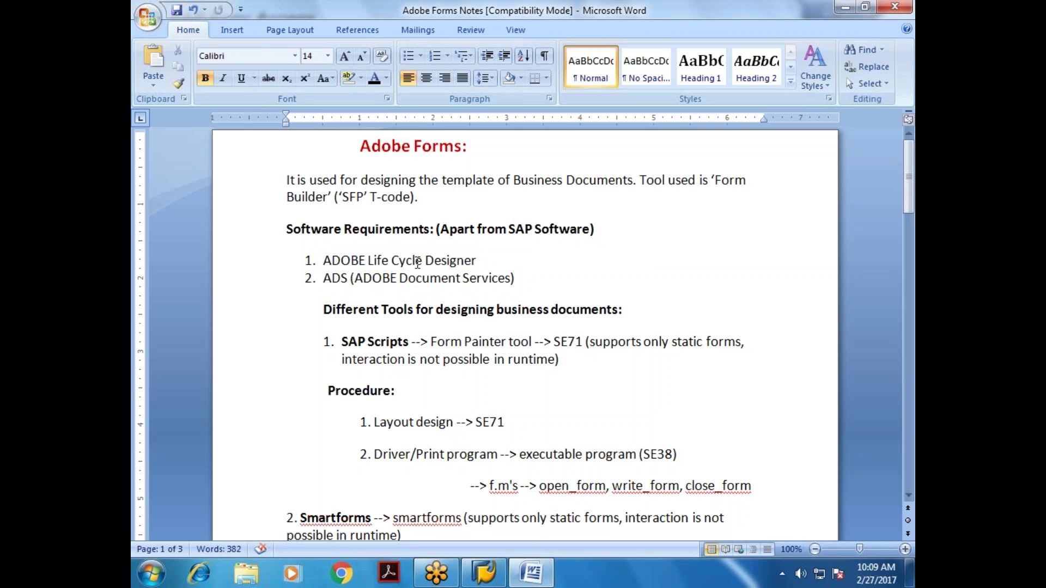
drag(350, 257, 400, 279)
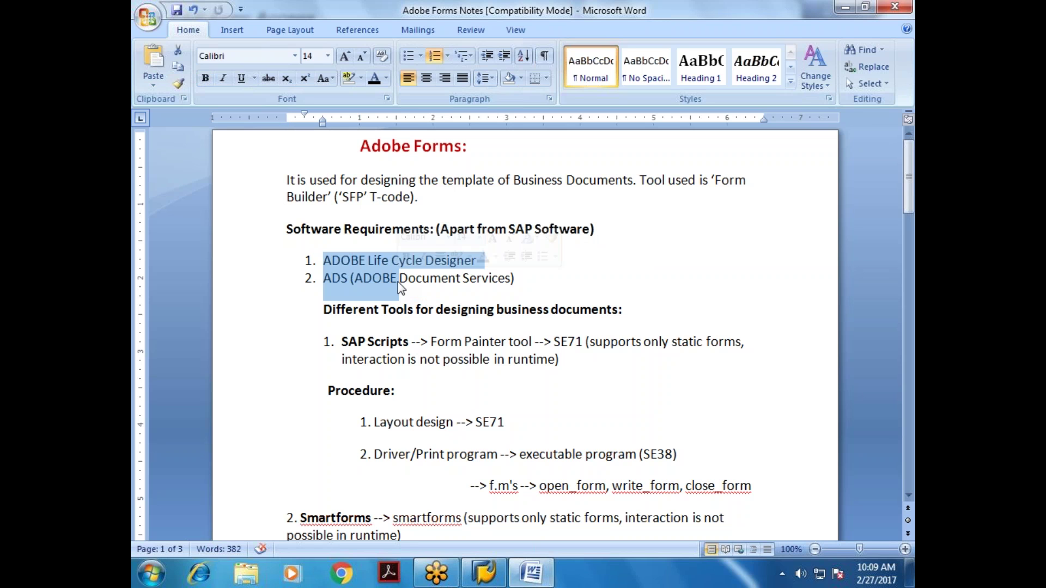
click(352, 309)
drag(355, 261, 425, 267)
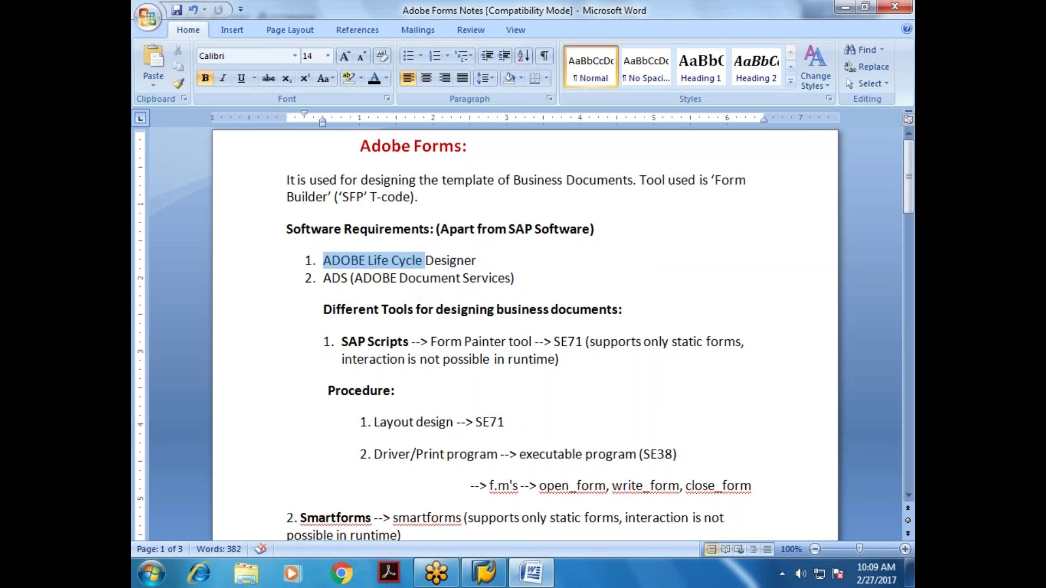
click(426, 278)
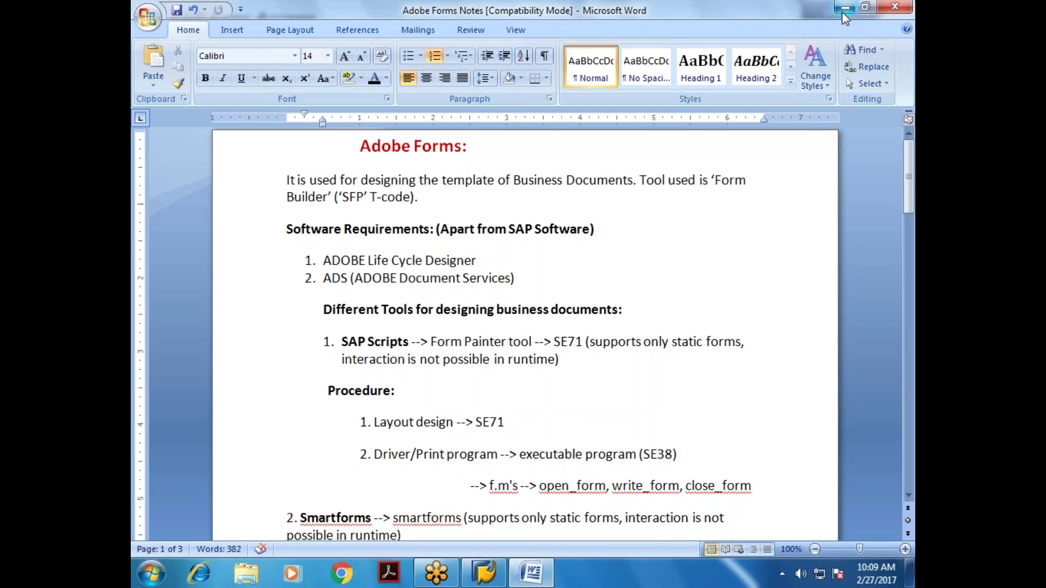
Switch to the SAP Easy Access window and place the cursor in its transaction code entry.
click(845, 7)
click(236, 52)
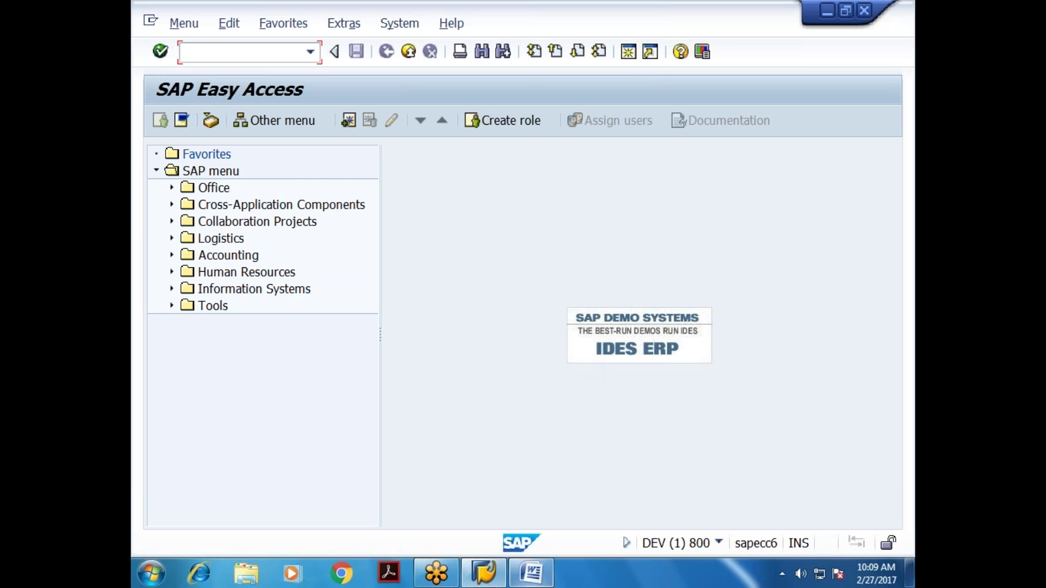
Return to the Word notes and examine the Adobe forms procedure, from creating the interface to creating the form.
click(532, 572)
drag(911, 194, 911, 303)
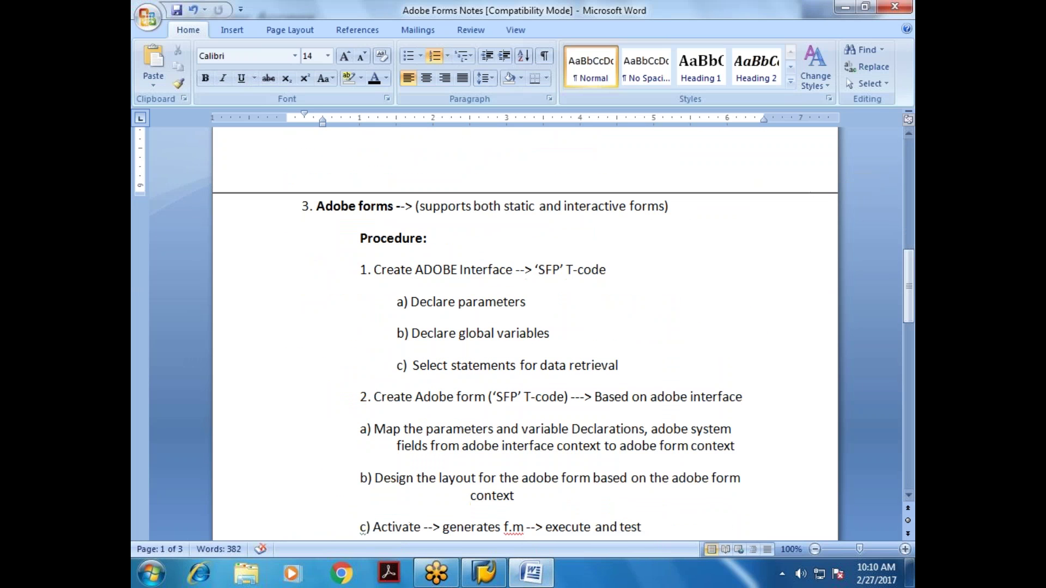
click(460, 333)
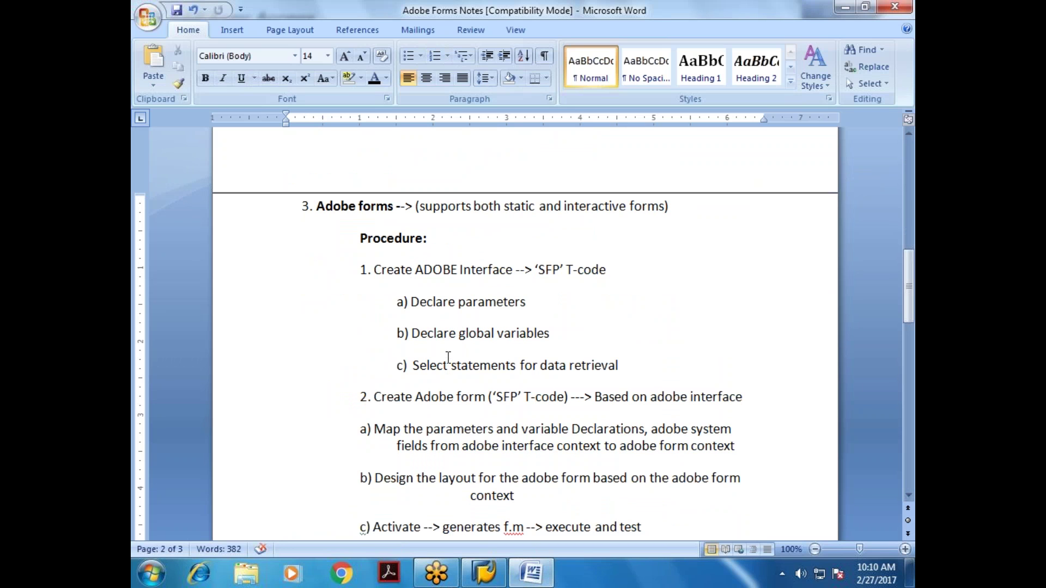
drag(406, 272, 478, 272)
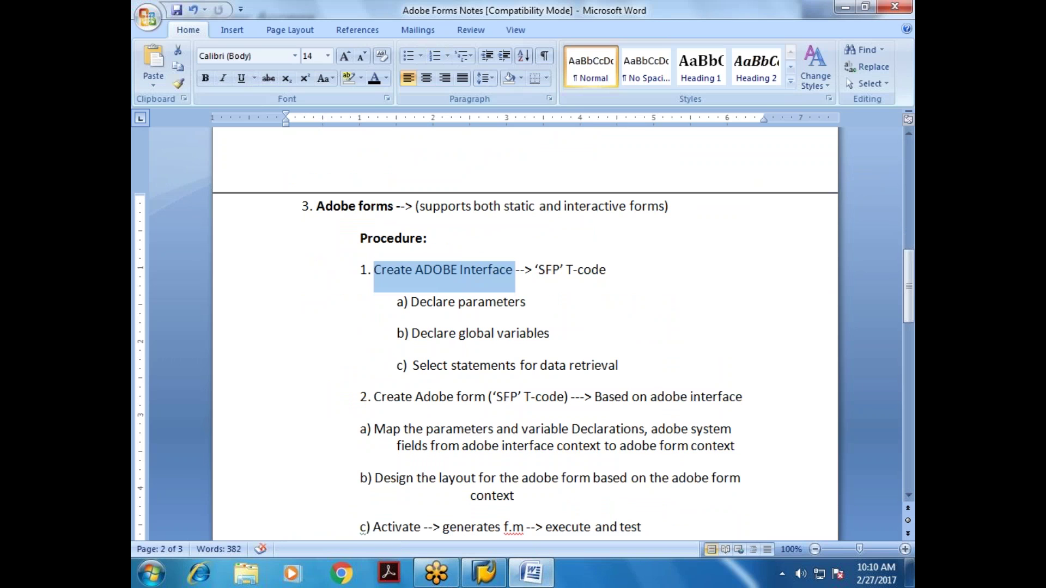
click(458, 299)
drag(443, 269, 482, 338)
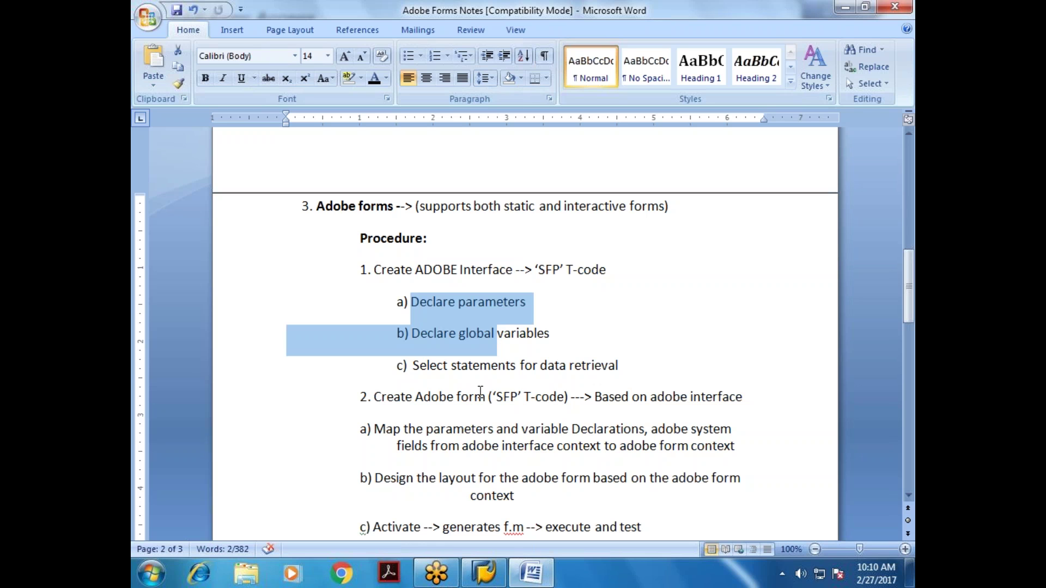
drag(422, 397, 487, 397)
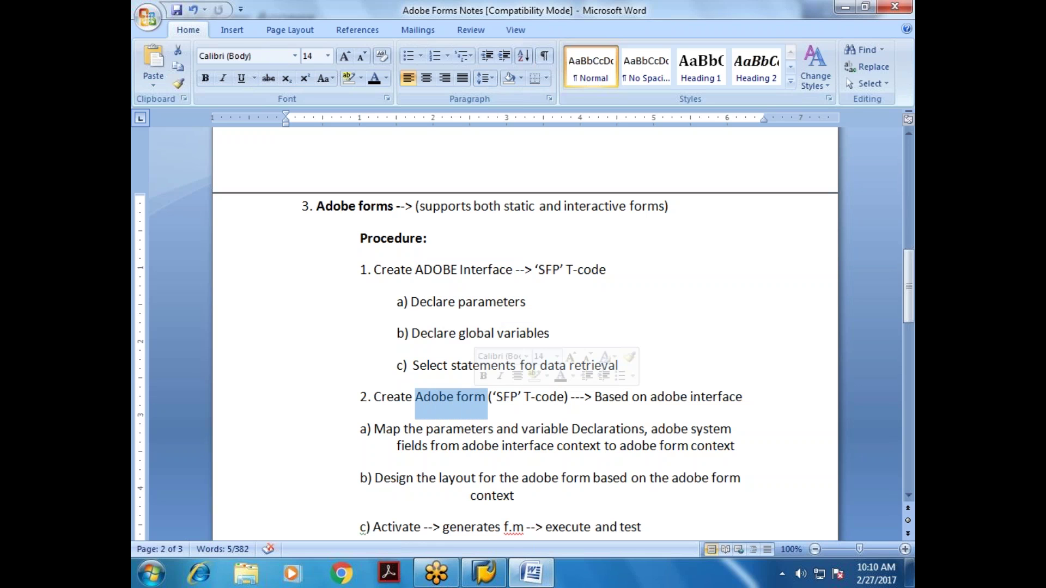
Return from the Word notes to SAP Easy Access and open the Form Builder with transaction SFP.
drag(433, 270, 470, 272)
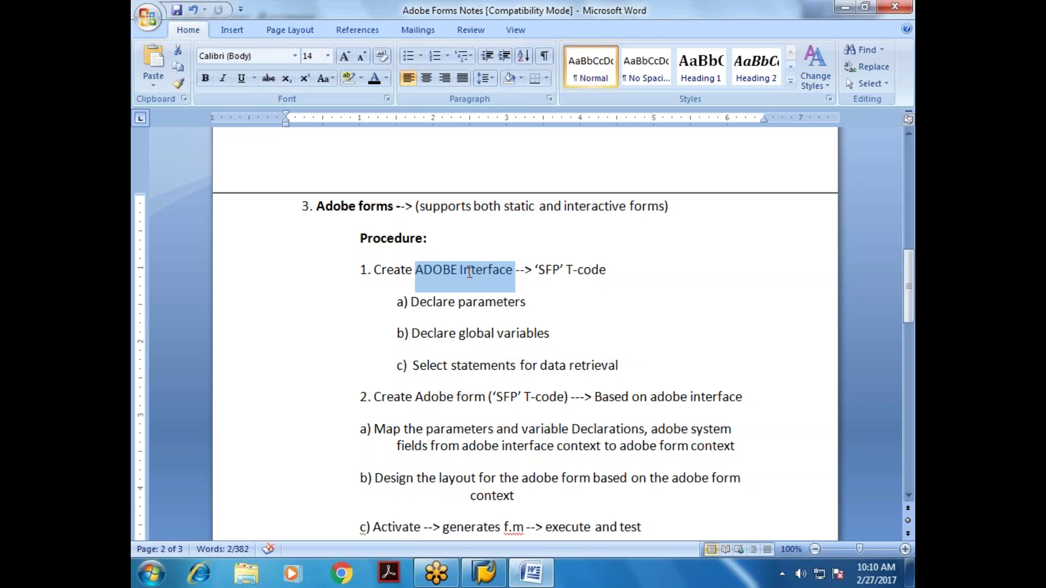
click(527, 301)
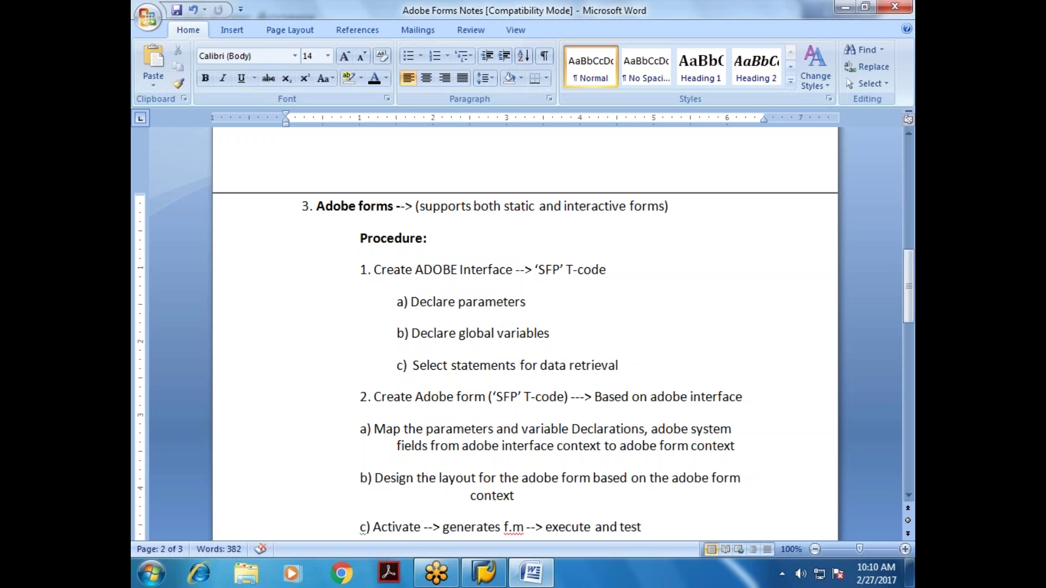
click(845, 7)
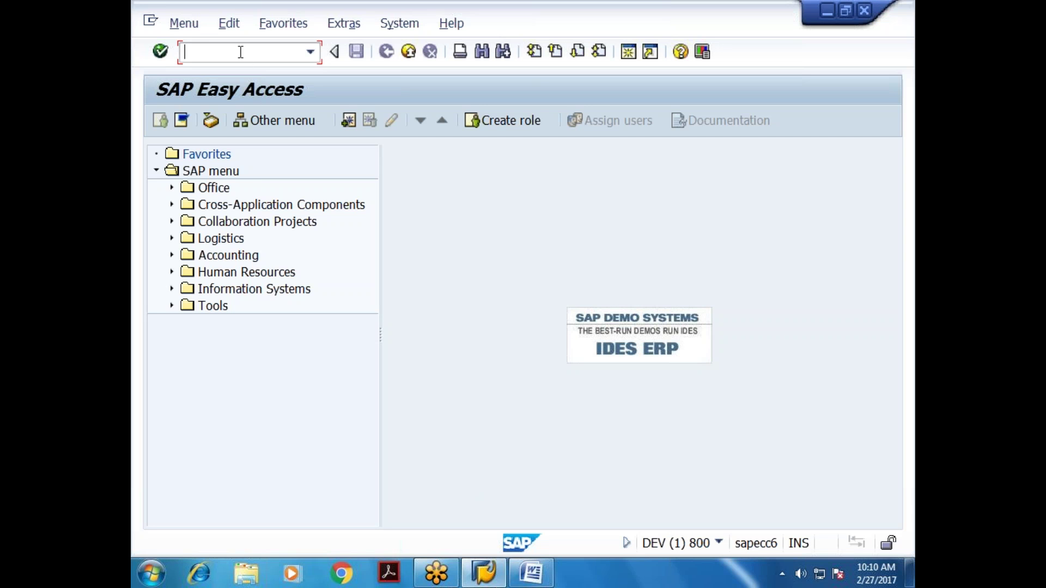
text(sfp)
key(Return)
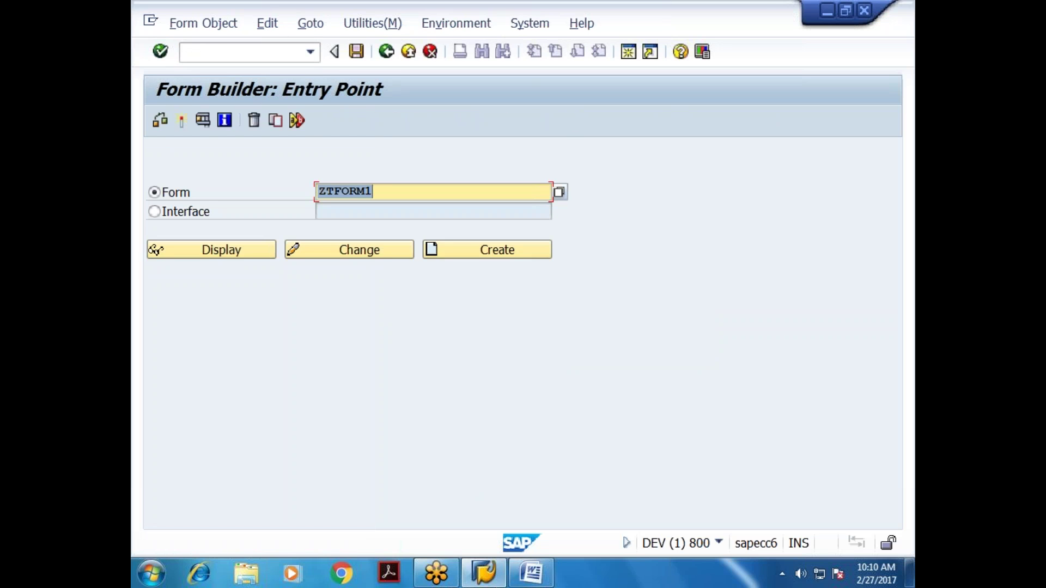
key(BackSpace)
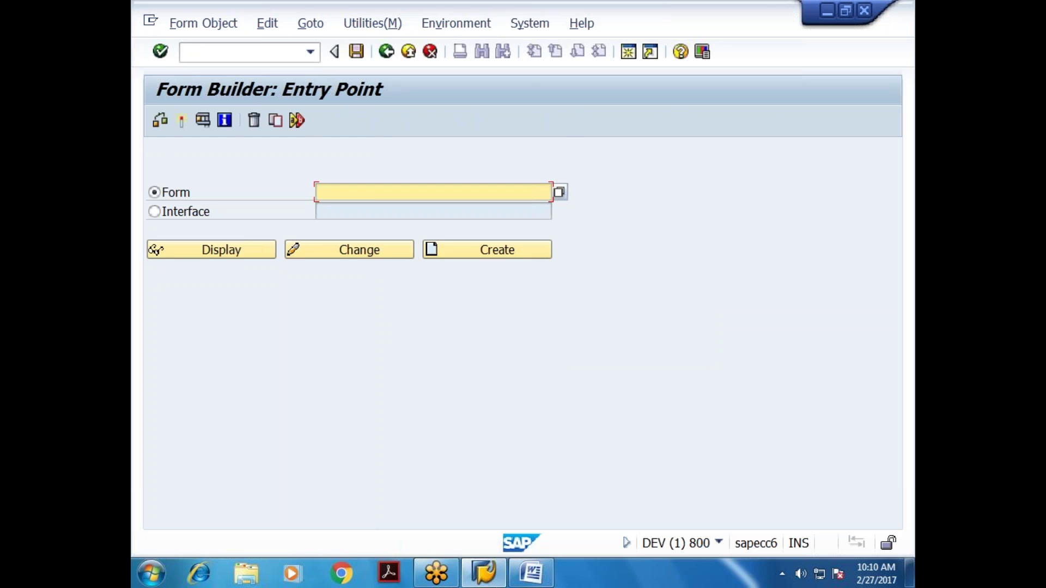
click(179, 218)
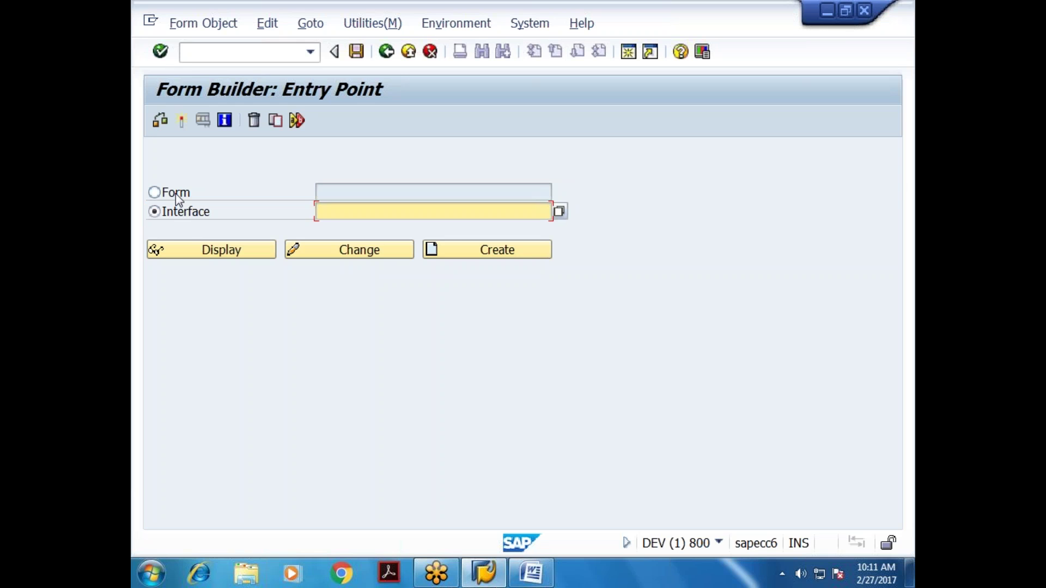
click(176, 194)
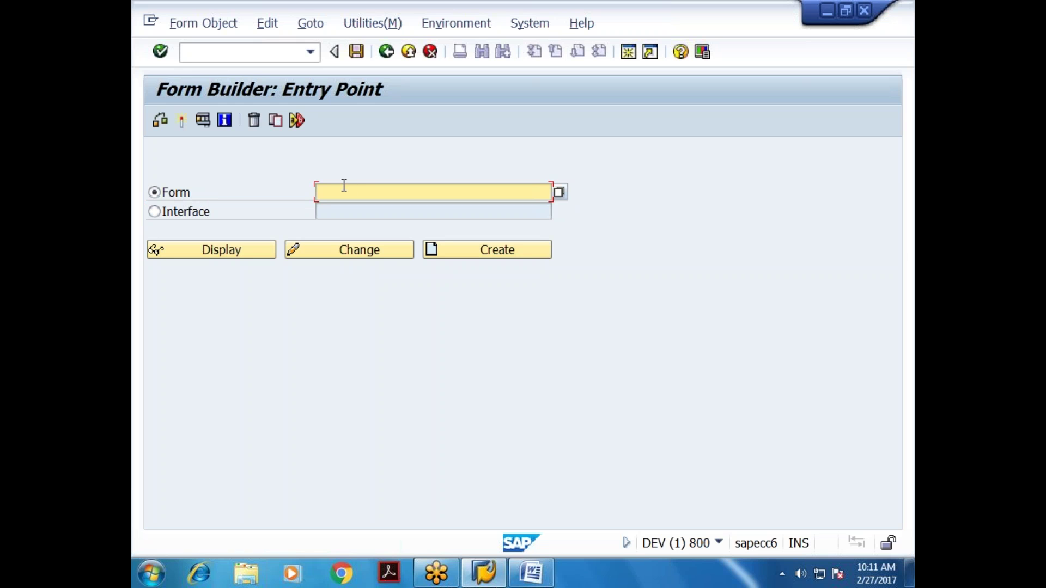
text(z)
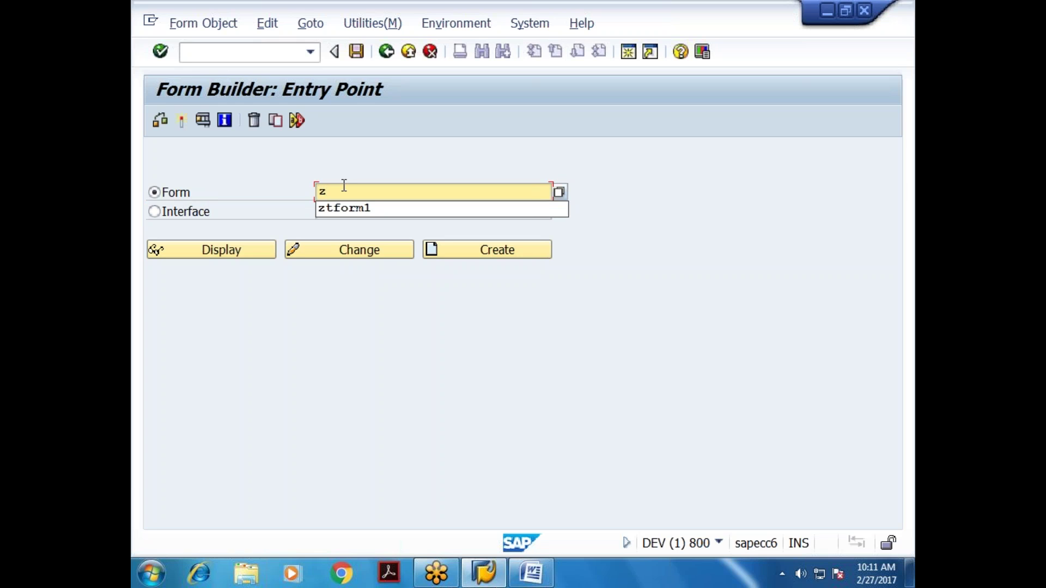
text(aform1)
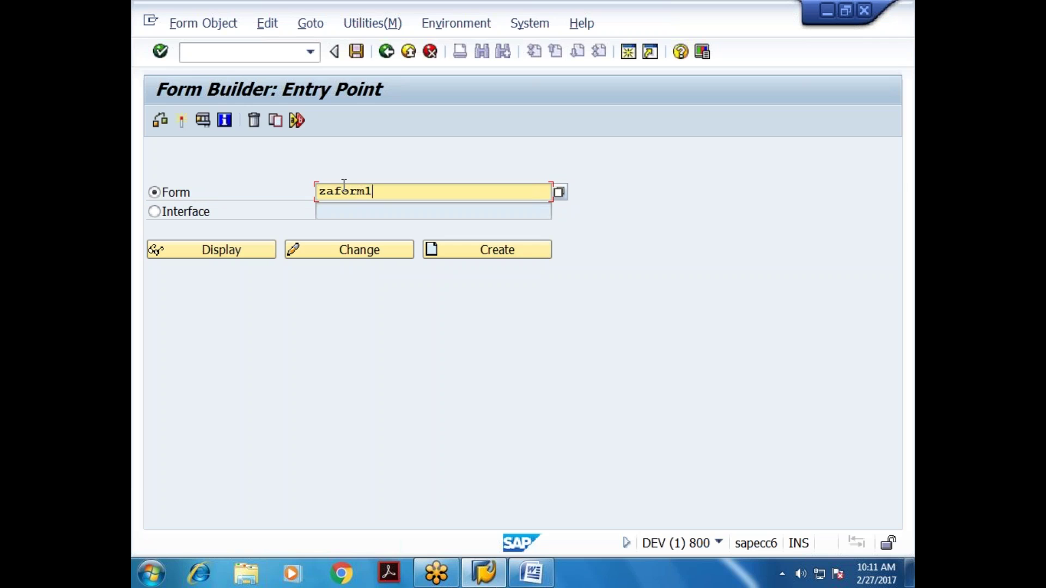
key(Return)
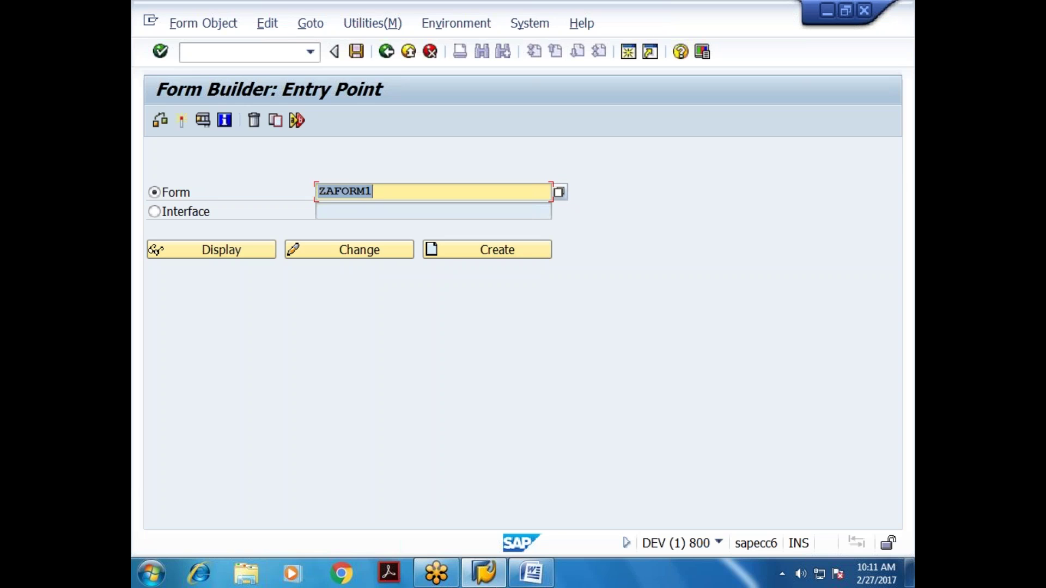
click(452, 252)
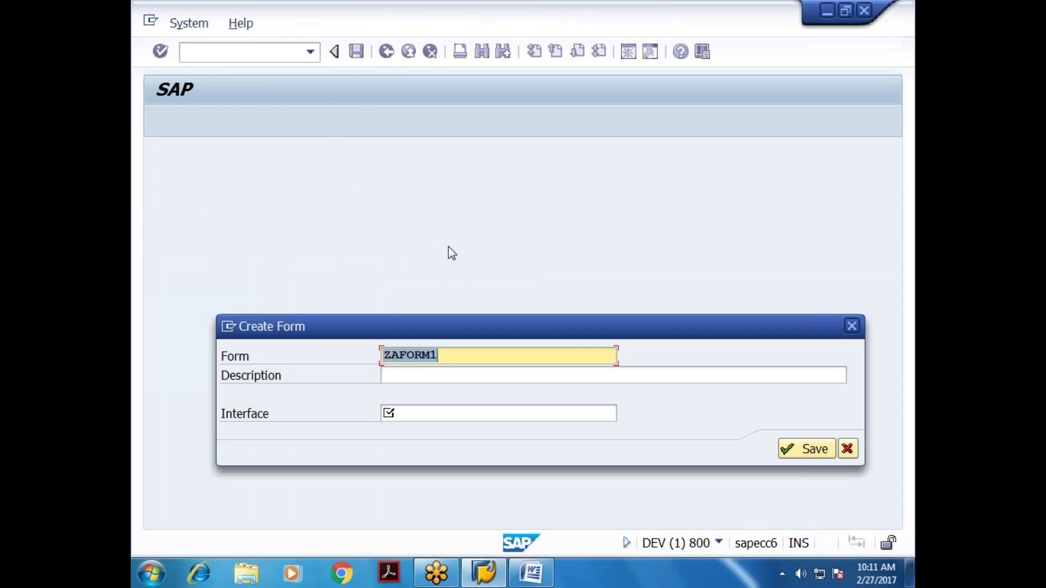
click(410, 371)
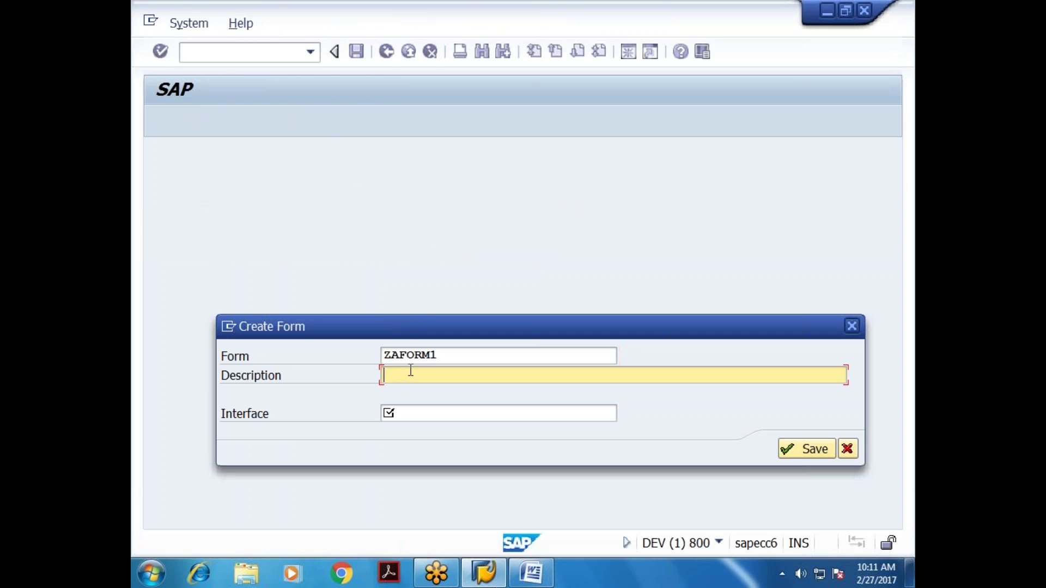
text(test)
click(848, 450)
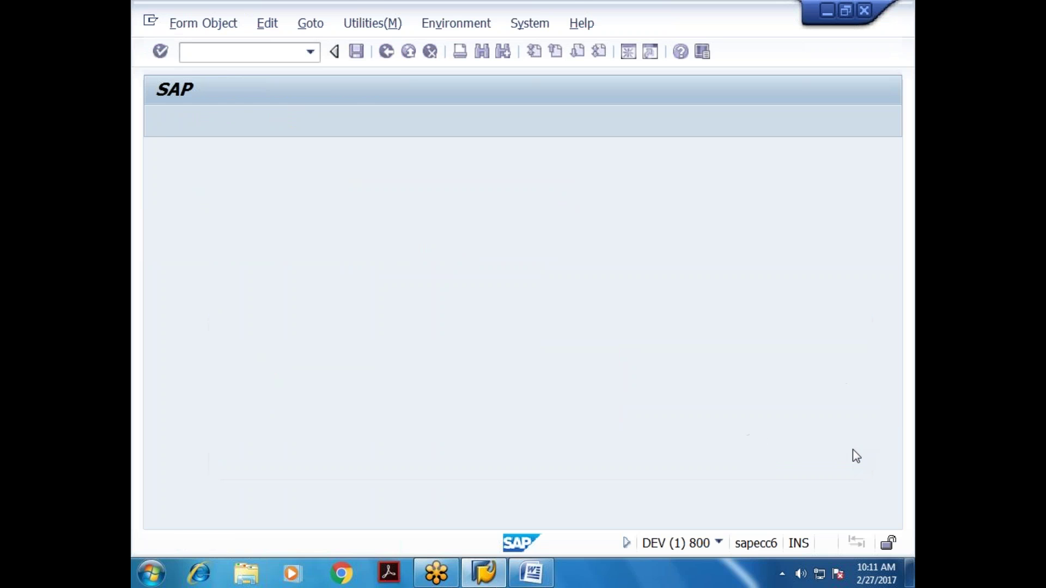
Start creating an interface named ZAINTF1 with the description "Adobe Interface 1".
click(179, 213)
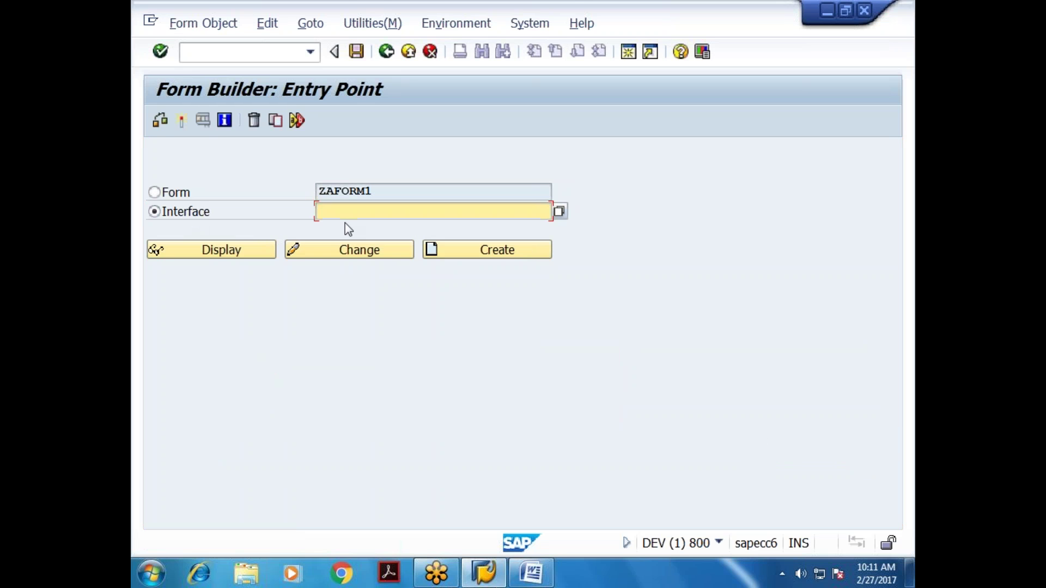
text(zaintf1)
key(Return)
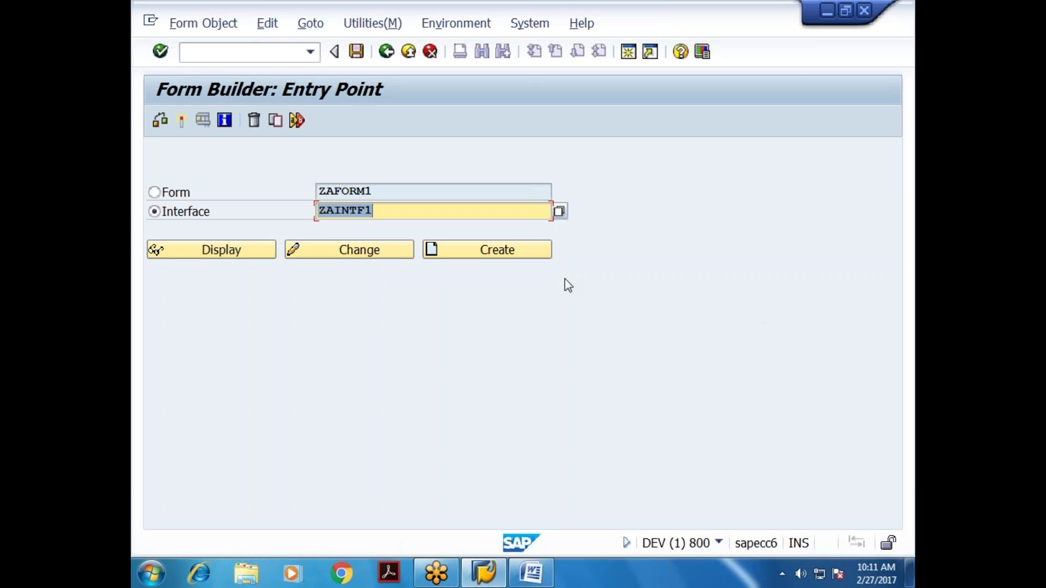
click(527, 252)
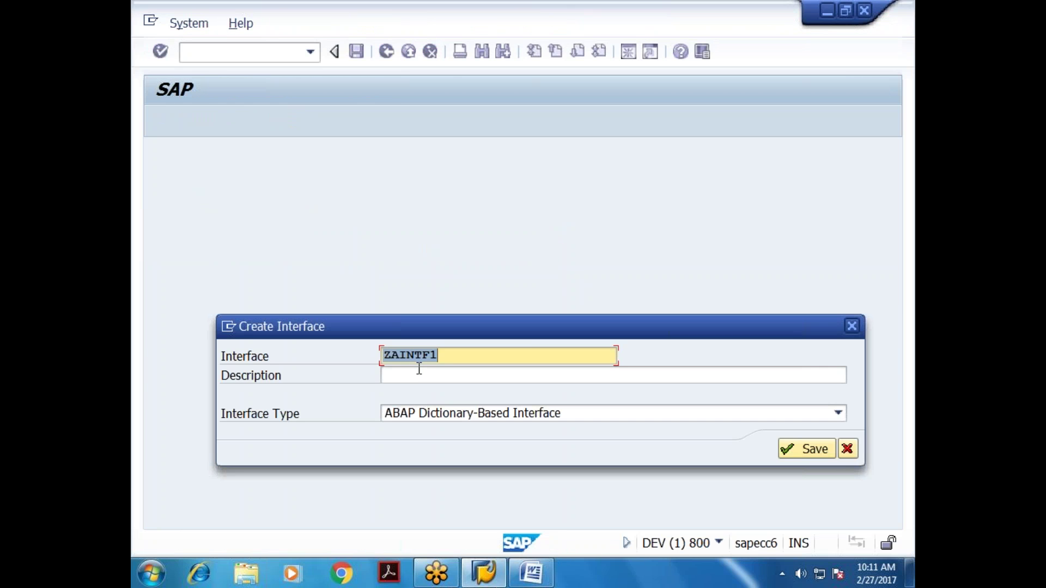
click(419, 370)
text(Adobe Interface 1)
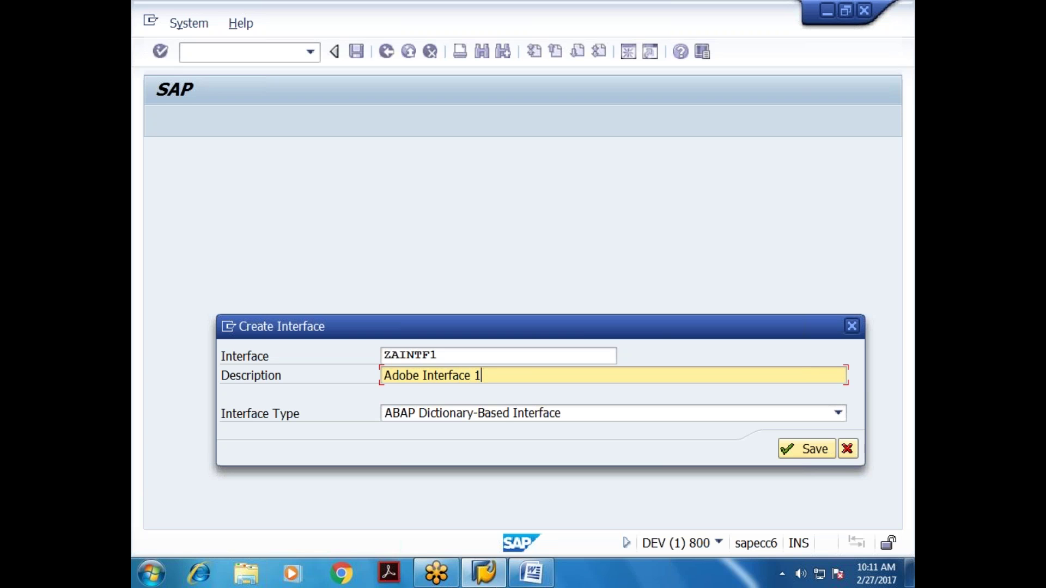
Try the Smart Forms-Compatible and XML Schema-Based types for the interface, and return to ABAP Dictionary-Based Interface.
click(497, 415)
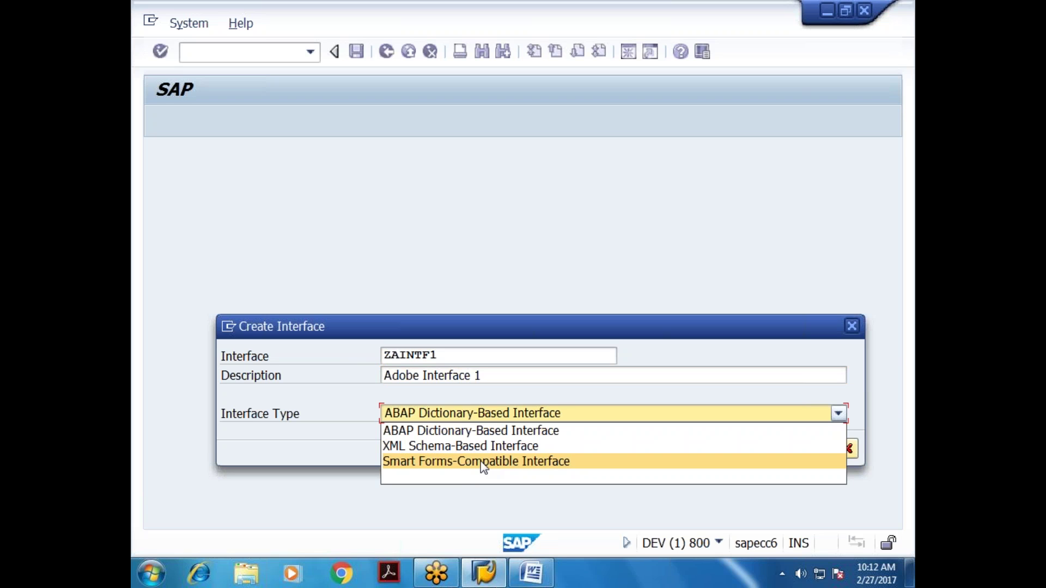
click(482, 462)
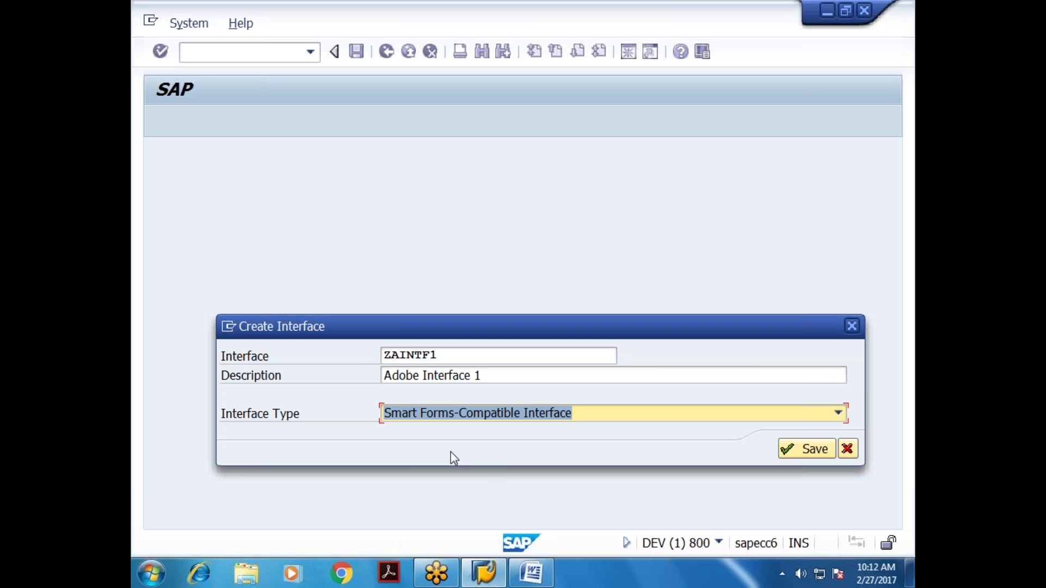
click(622, 17)
click(771, 266)
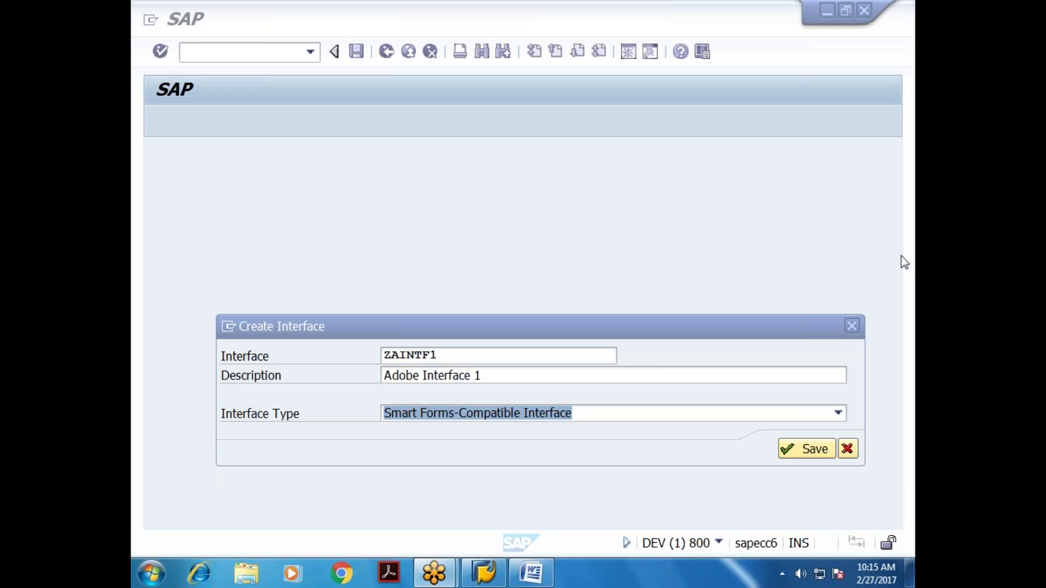
click(511, 349)
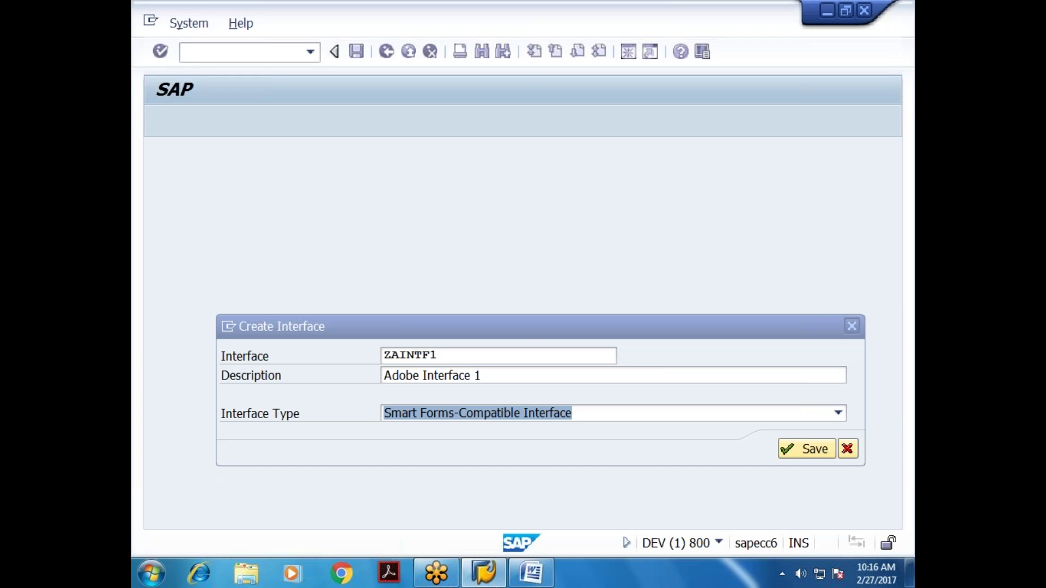
click(431, 419)
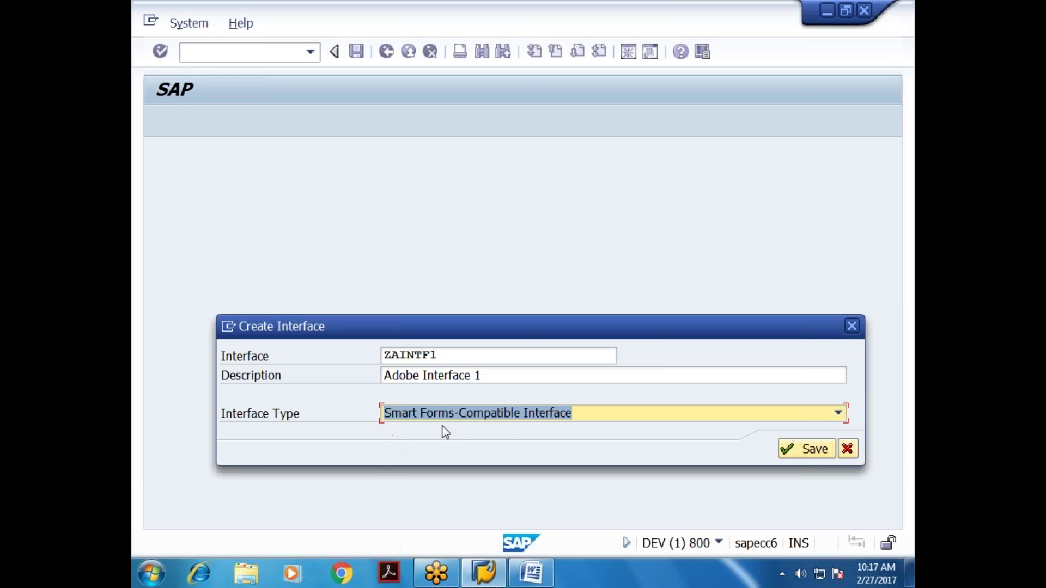
click(444, 418)
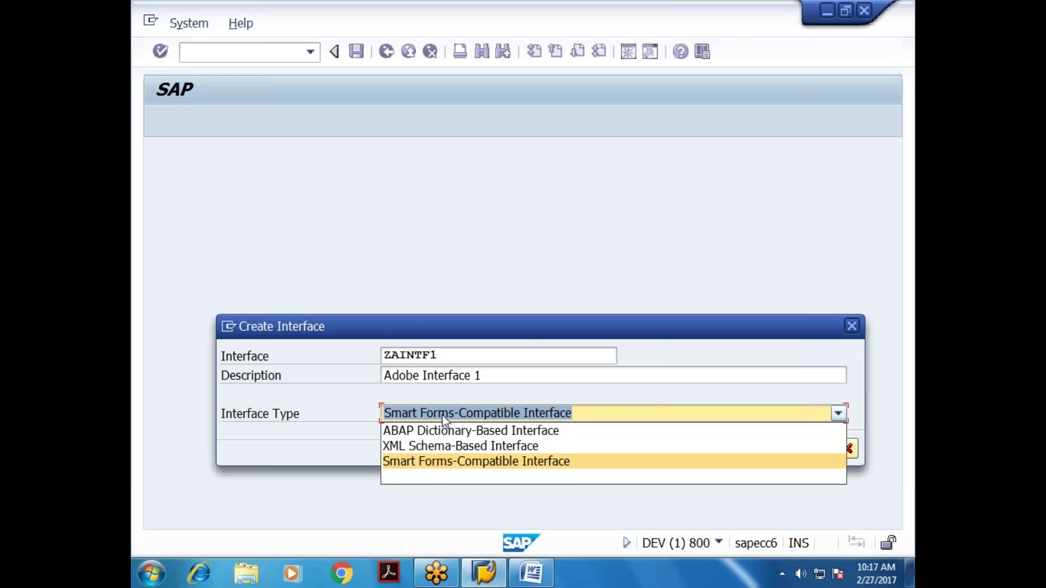
click(441, 448)
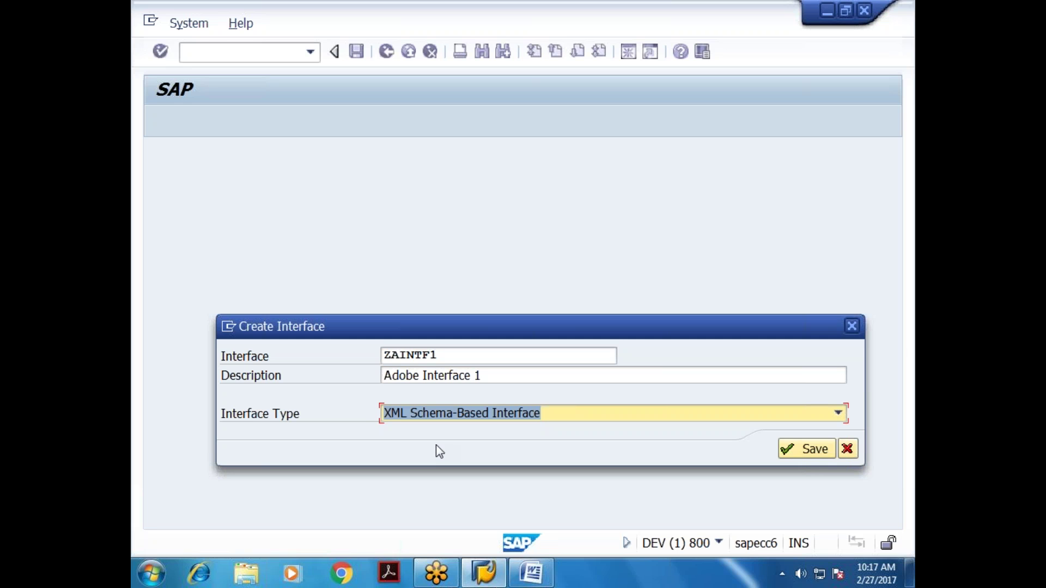
click(444, 415)
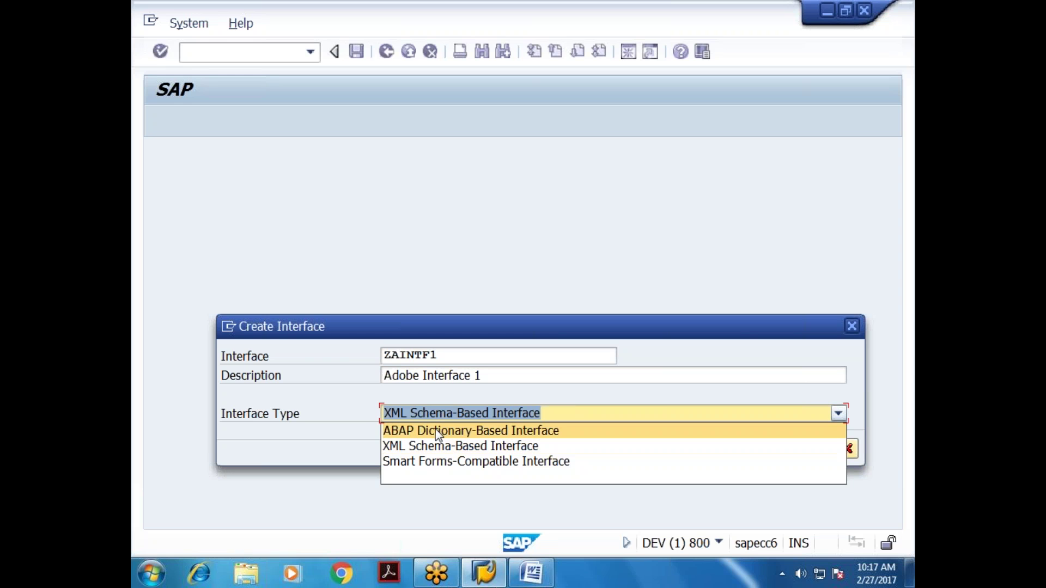
click(439, 433)
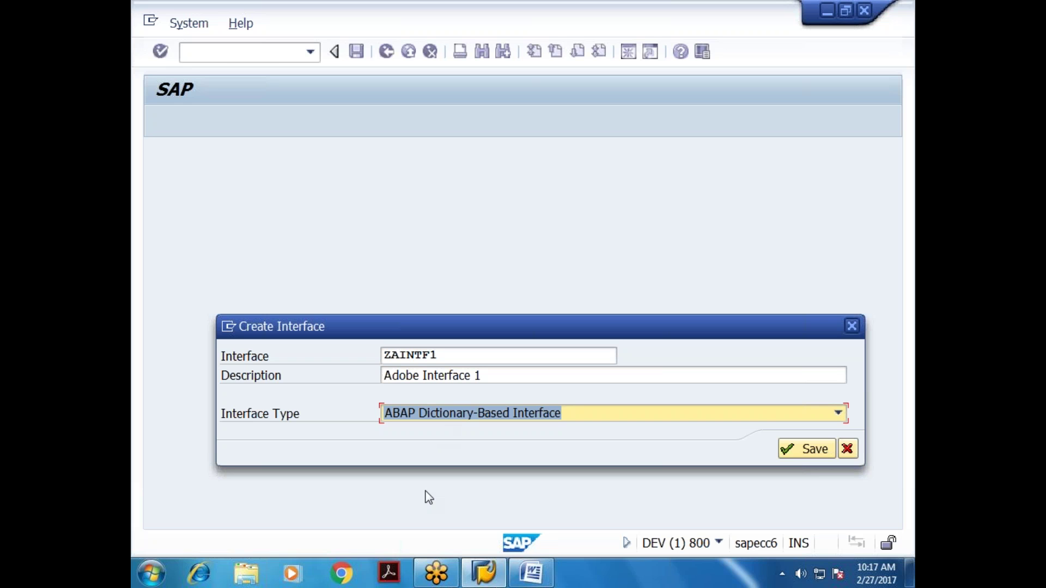
click(531, 574)
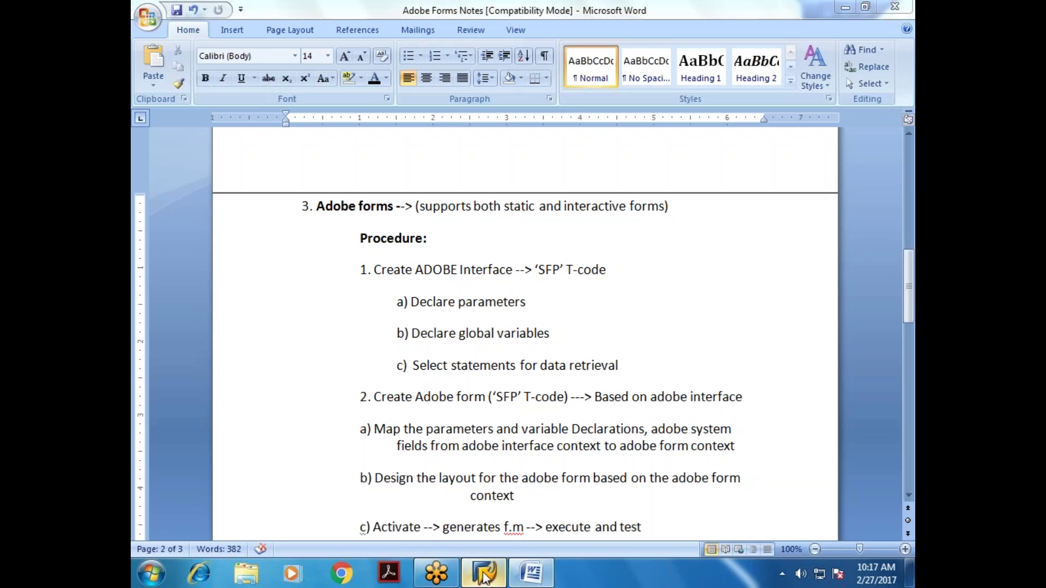
click(469, 576)
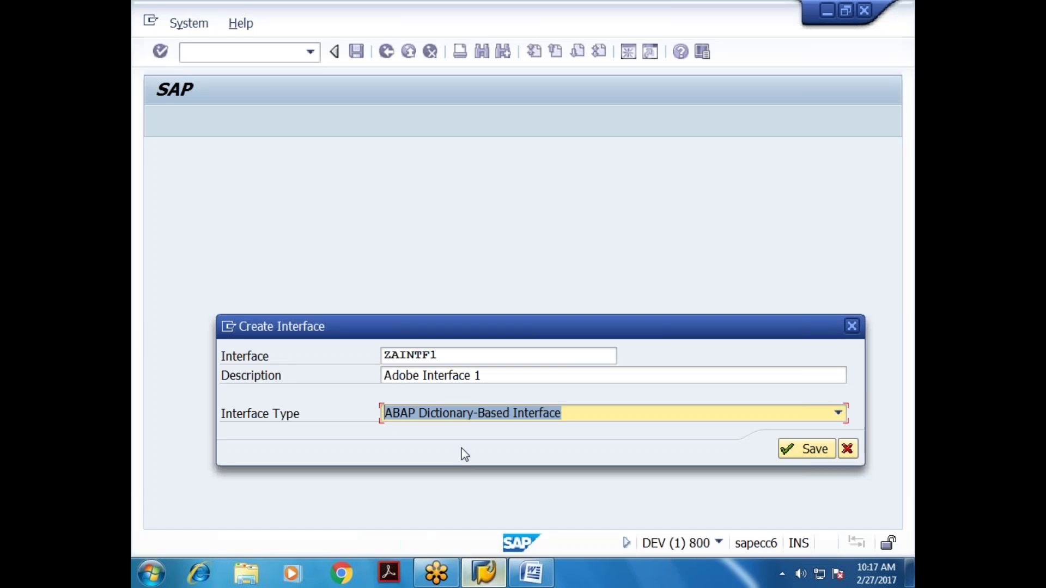
Set the interface type to ABAP Dictionary-Based Interface and save the new interface as a local object.
click(474, 417)
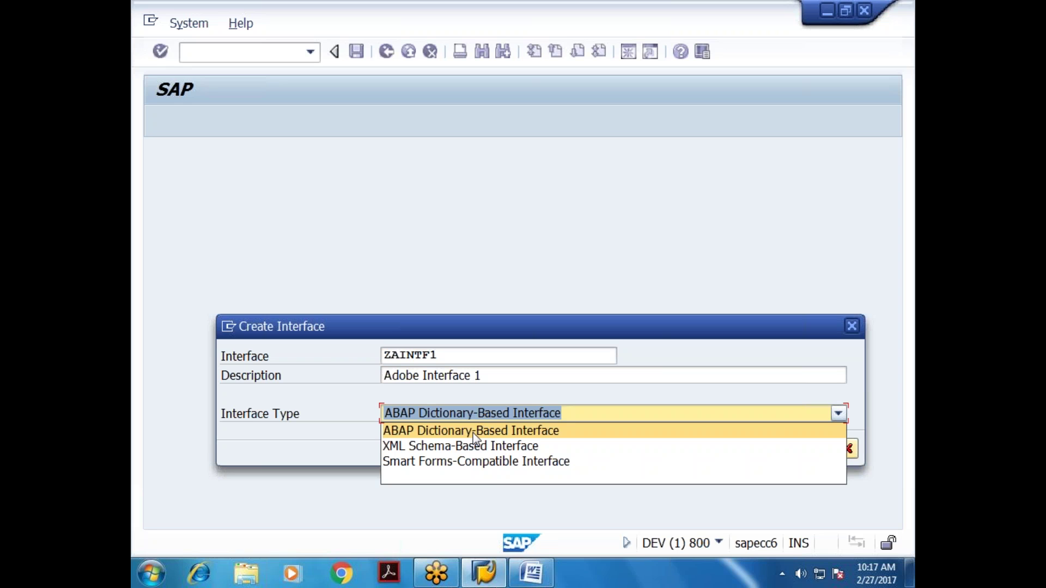
click(474, 431)
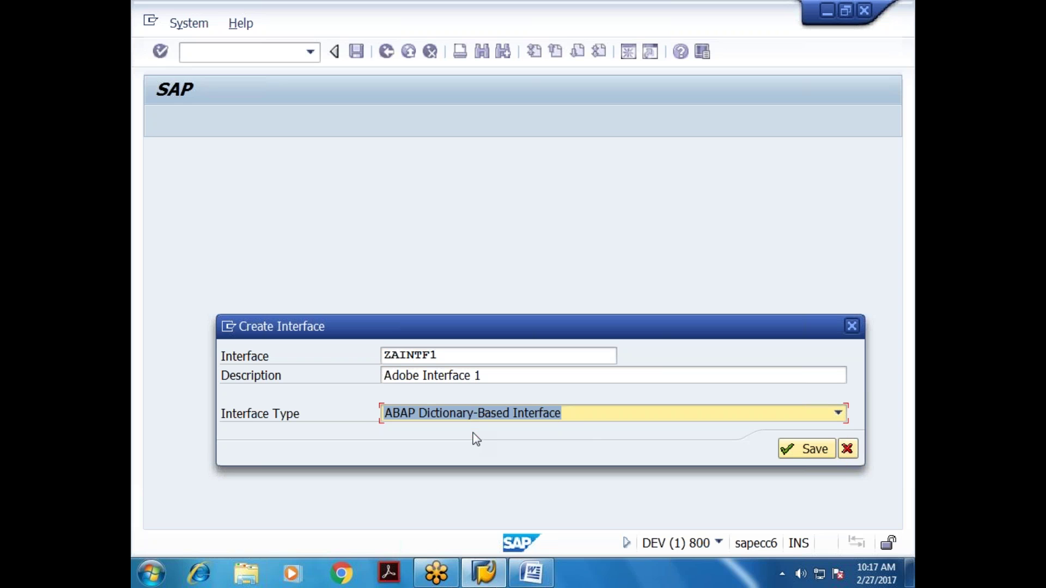
click(800, 449)
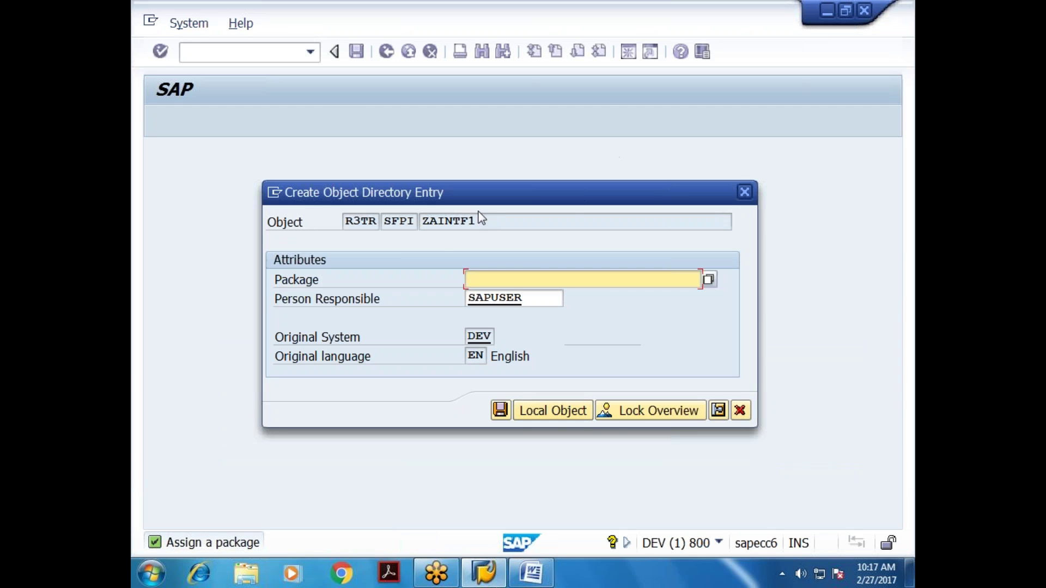
double_click(490, 222)
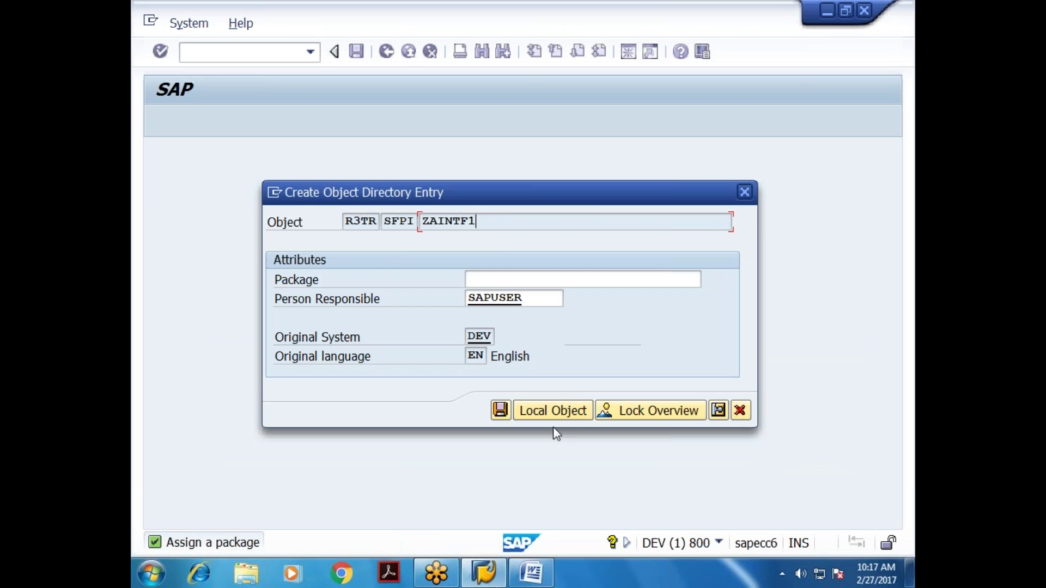
click(553, 412)
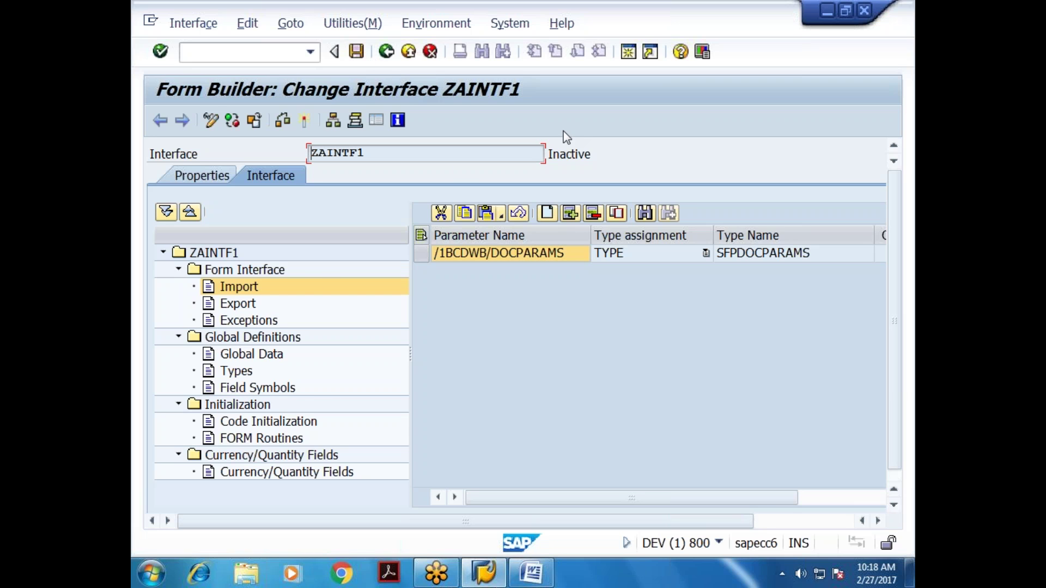
Save interface ZAINTF1 in the Form Builder.
drag(602, 158, 548, 158)
drag(409, 157, 312, 168)
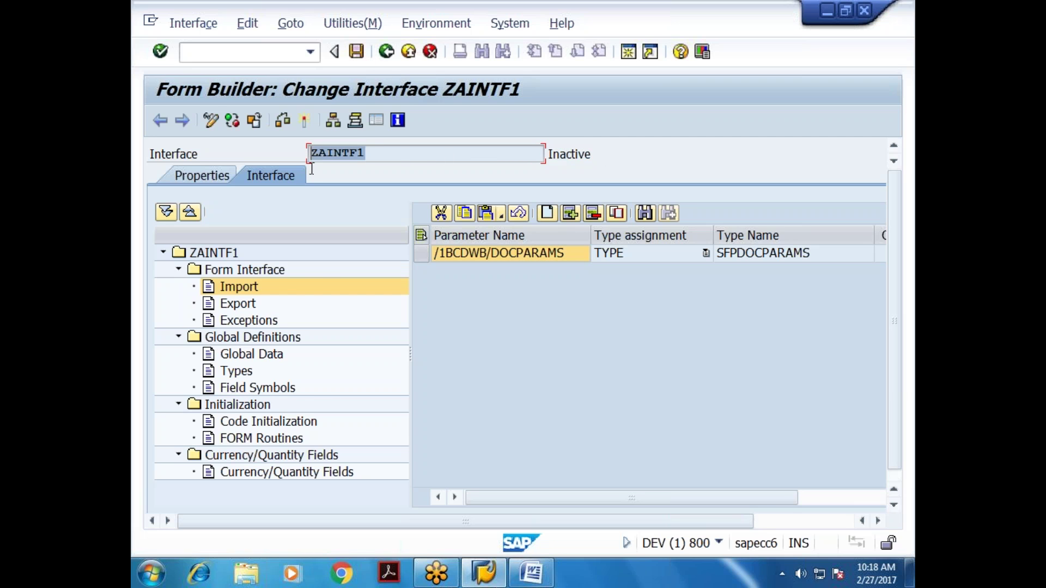
click(358, 52)
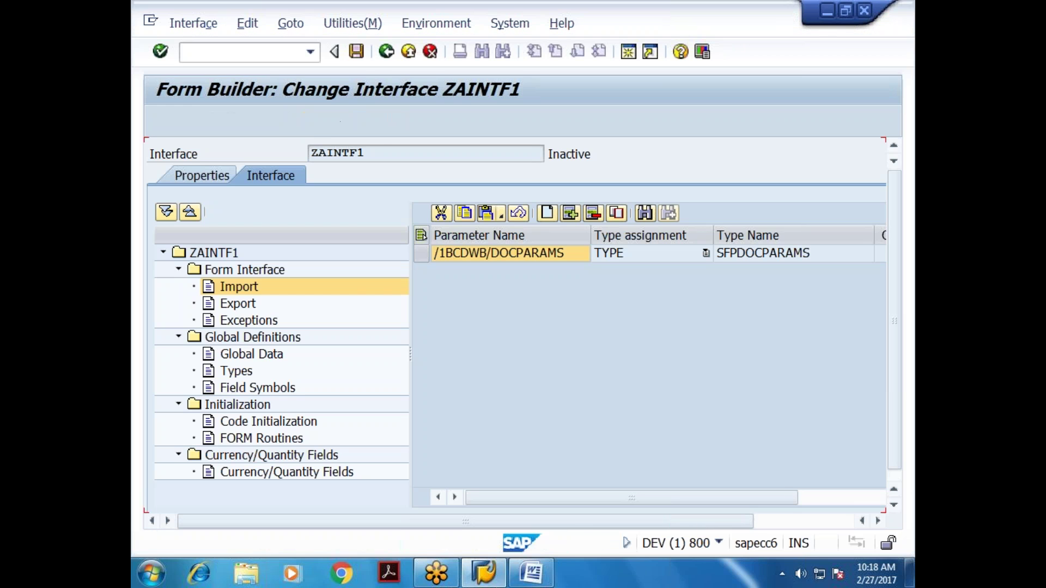
Activate interface ZAINTF1 from the inactive local objects and return to the Form Builder entry point.
click(308, 123)
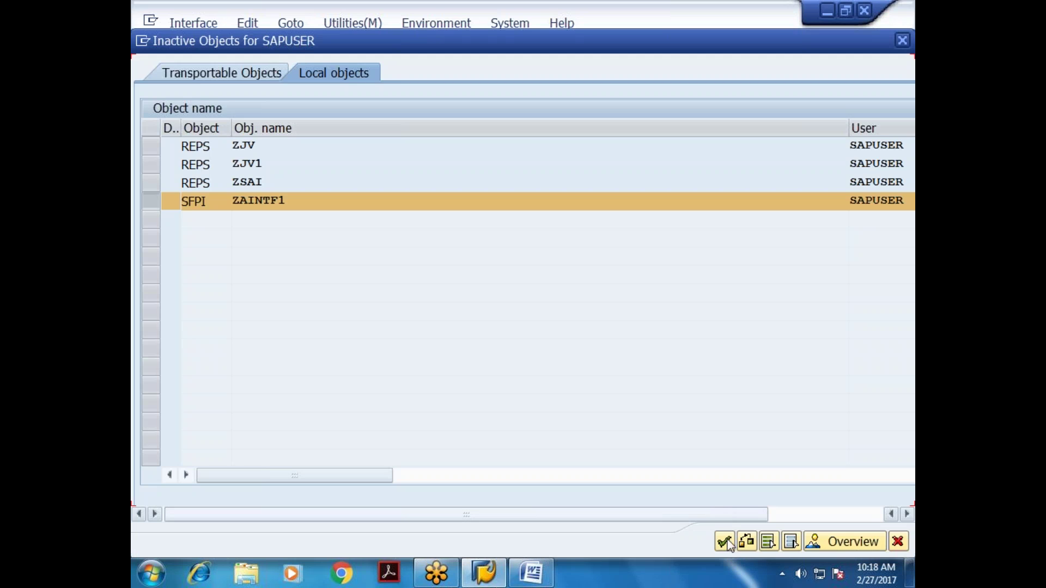
click(724, 541)
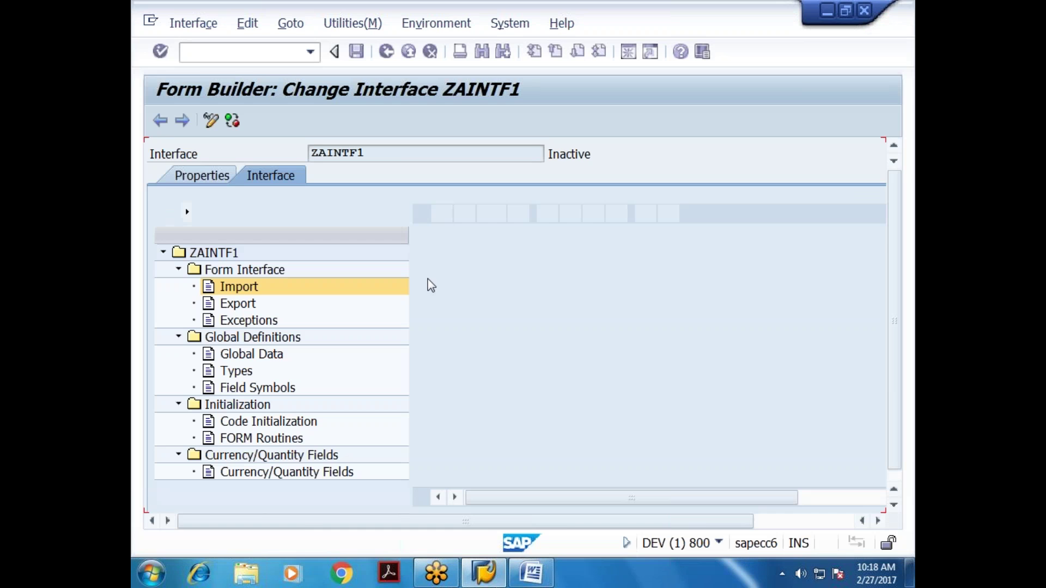
click(386, 52)
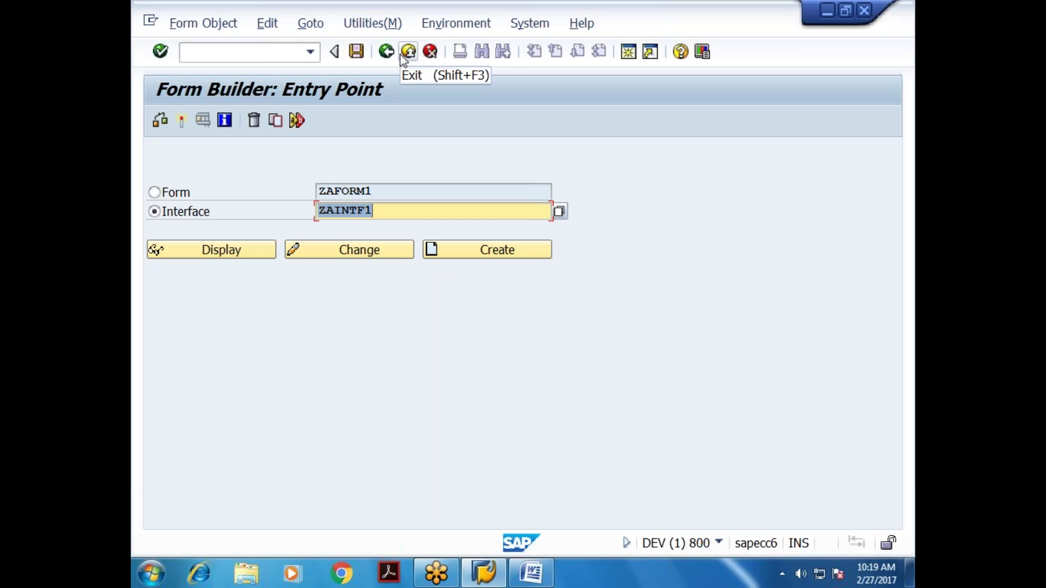
Start creating form ZAFORM1 with the description "Adobe Form 1" and assign interface ZAINTF1 to it.
click(154, 193)
click(389, 196)
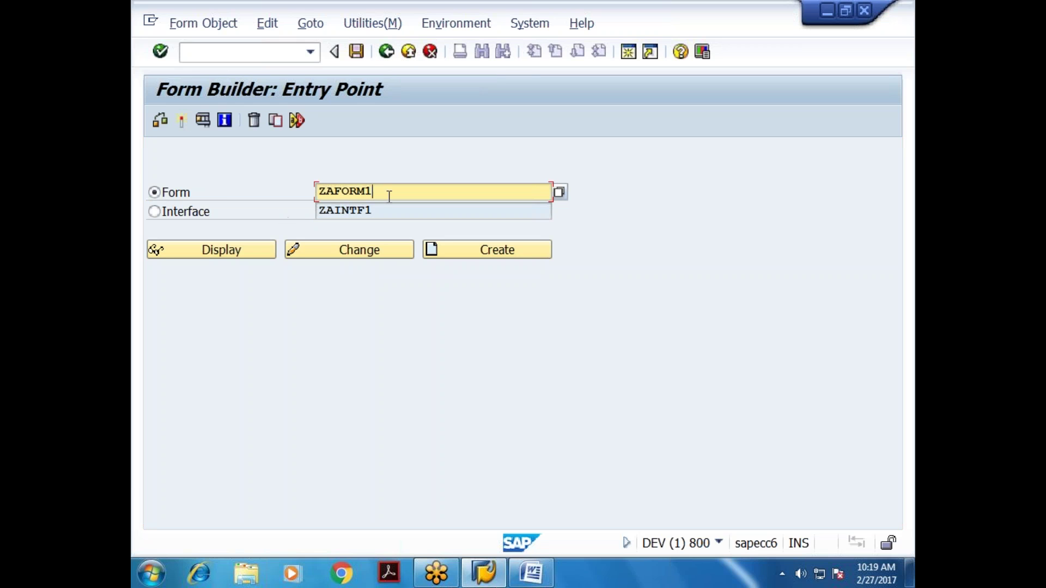
click(456, 254)
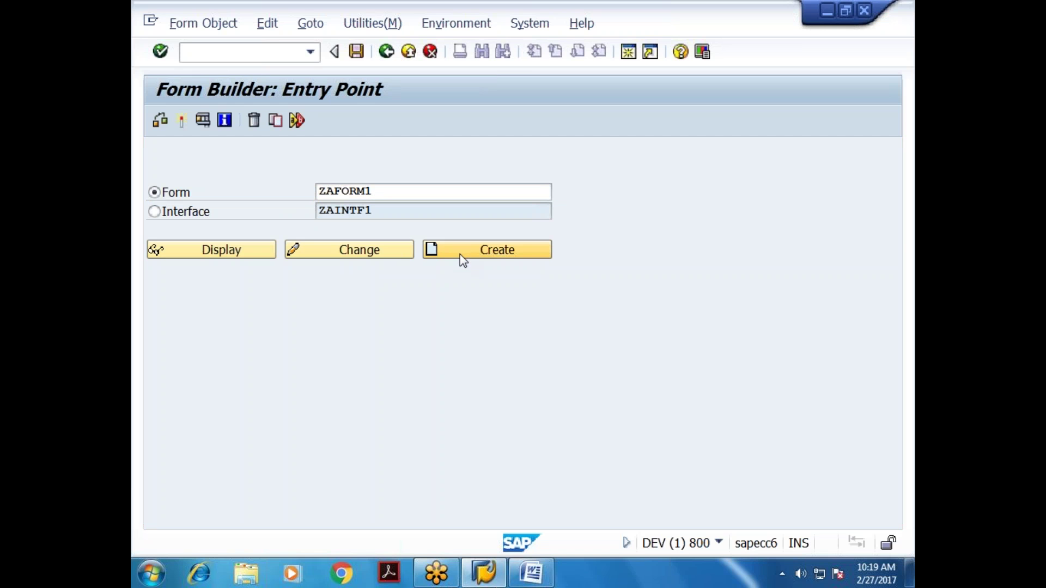
click(488, 252)
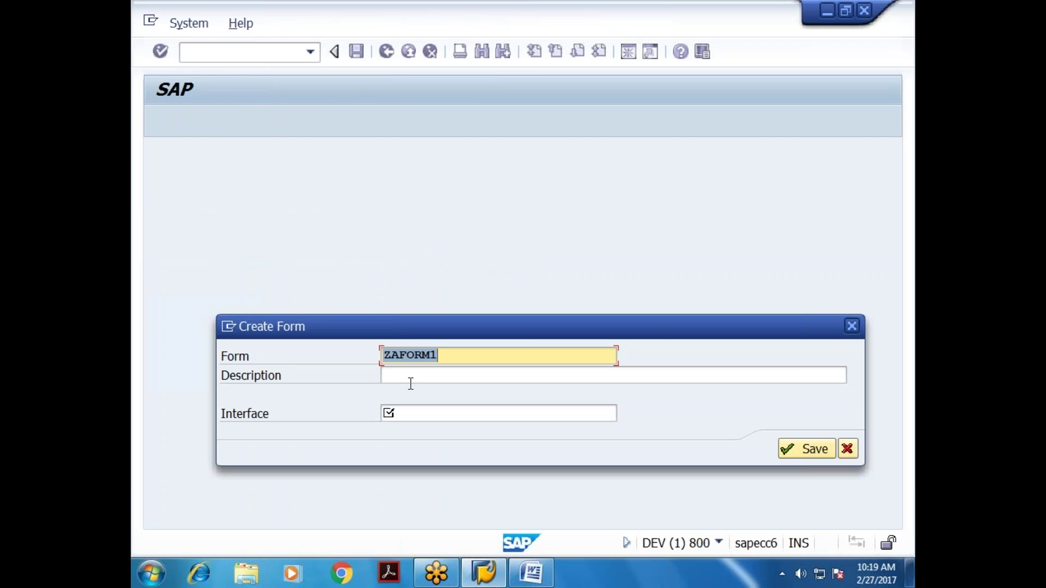
click(410, 382)
text(A)
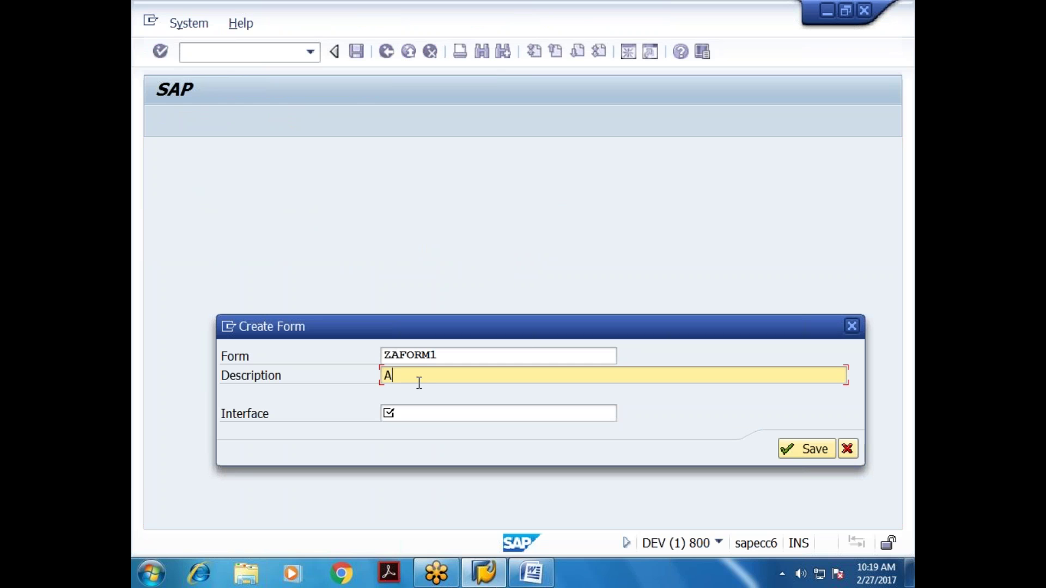
text(dobe Form 1)
click(432, 414)
text(za)
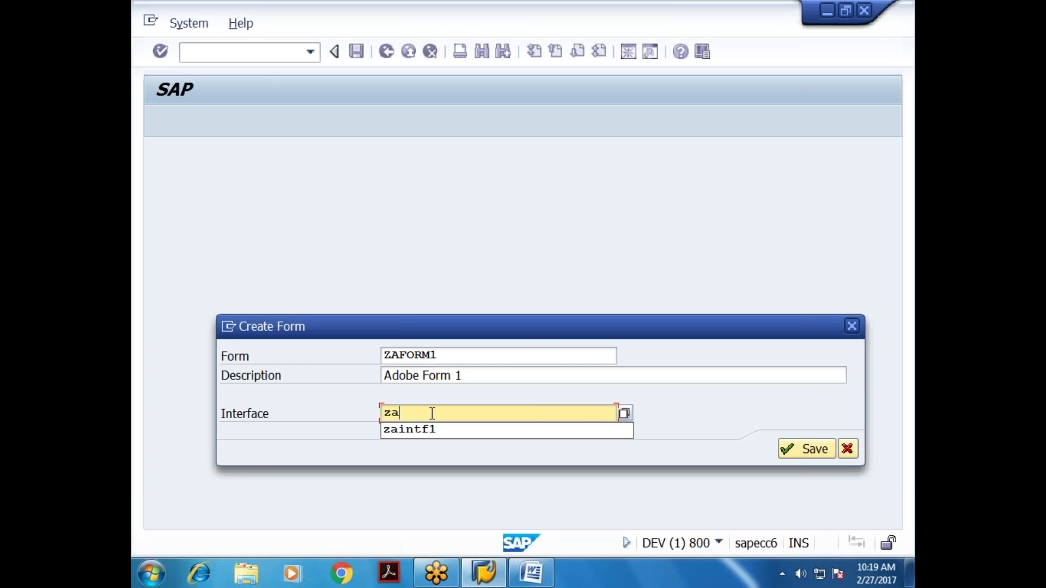
text(intf1)
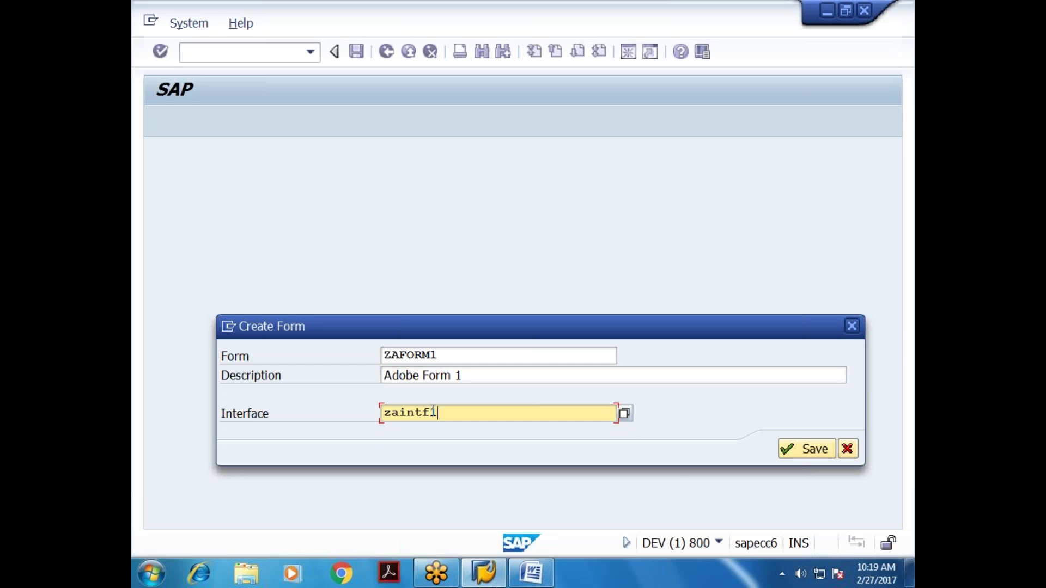
click(509, 377)
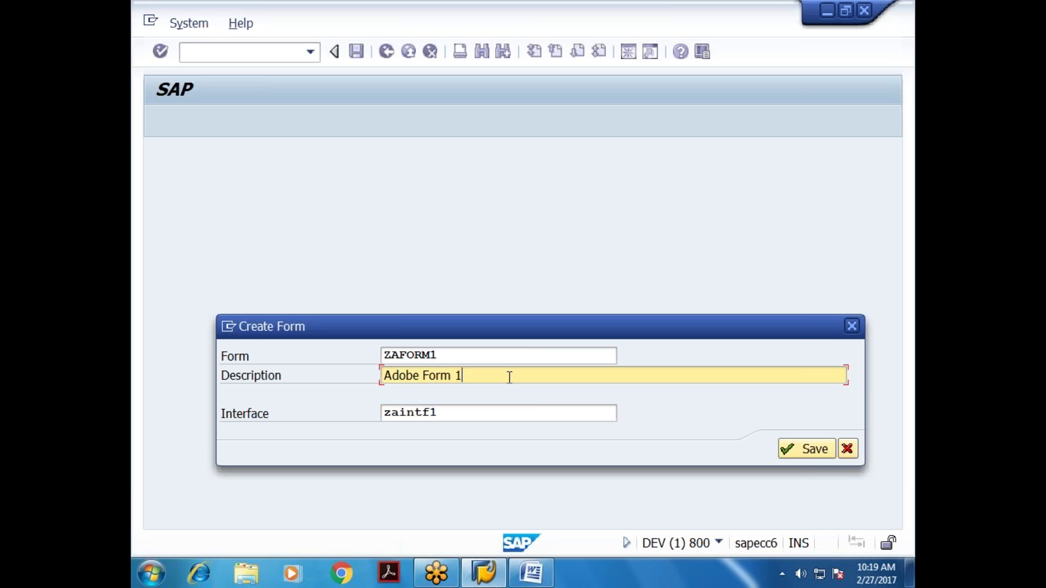
Save the new form ZAFORM1 as a local object.
click(801, 449)
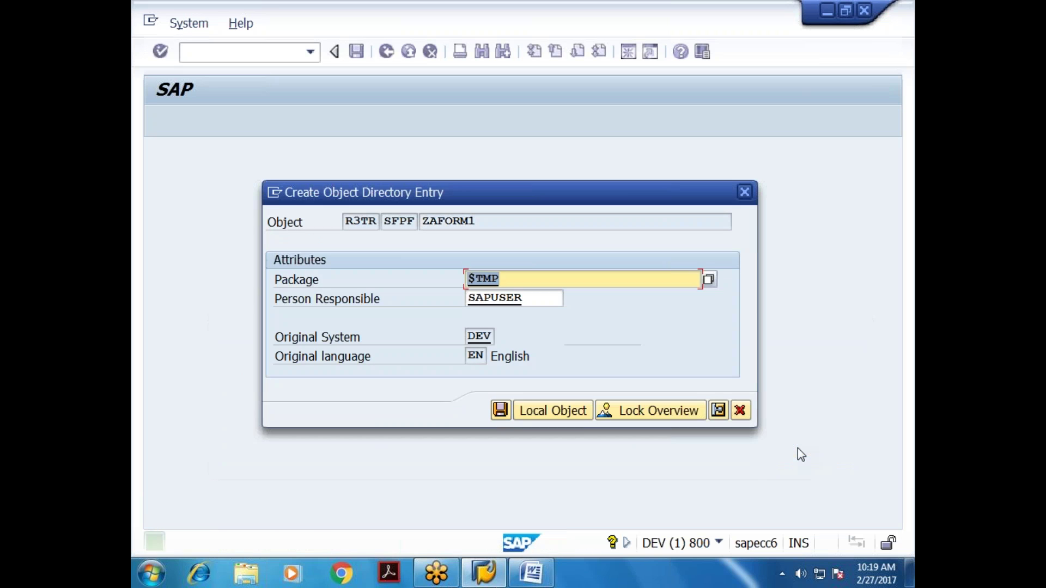
drag(478, 223, 420, 243)
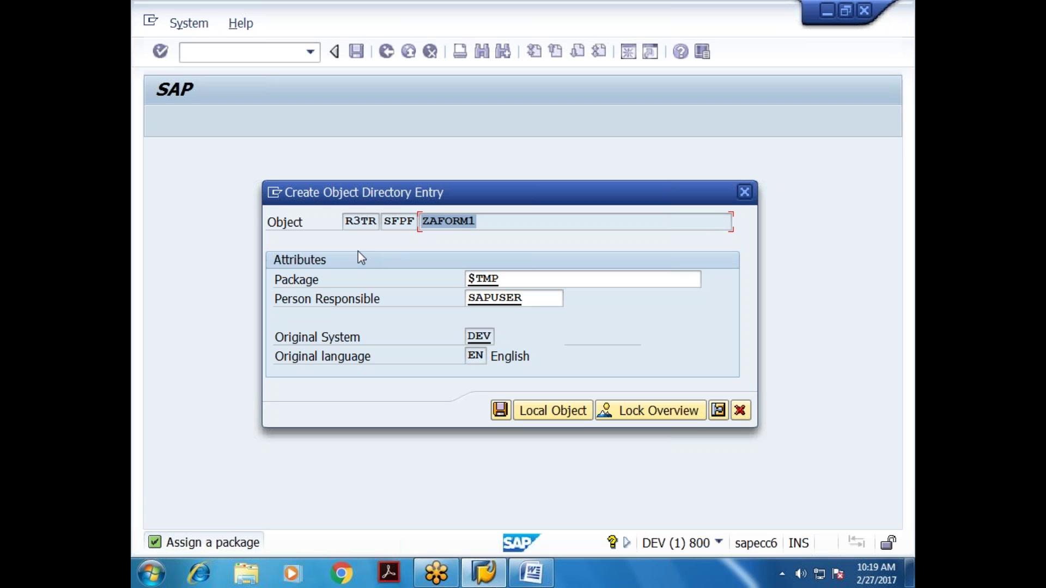
click(543, 415)
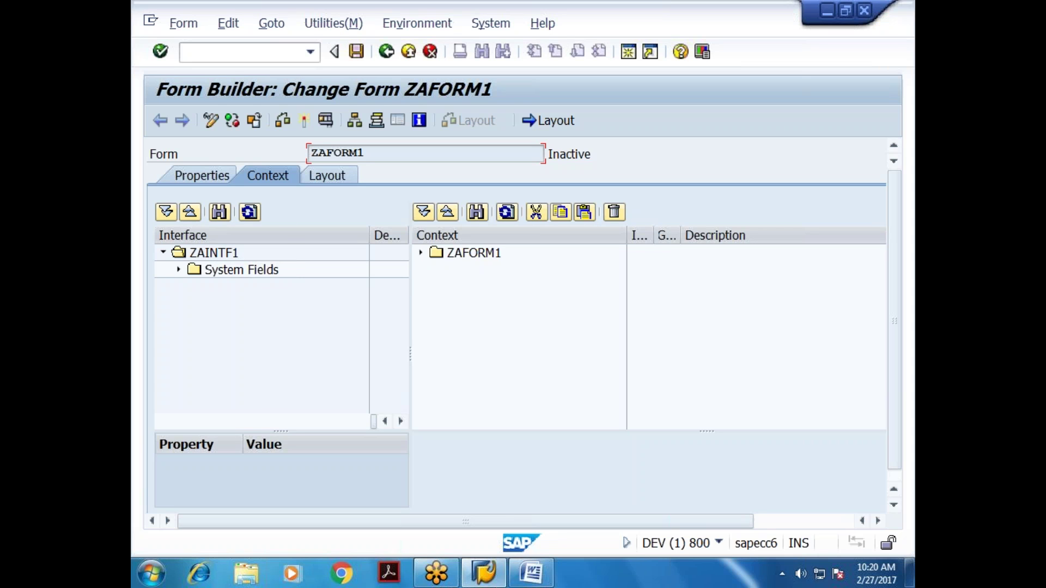
Examine the system fields of interface ZAINTF1 and the ZAFORM1 node in the form's context.
click(177, 271)
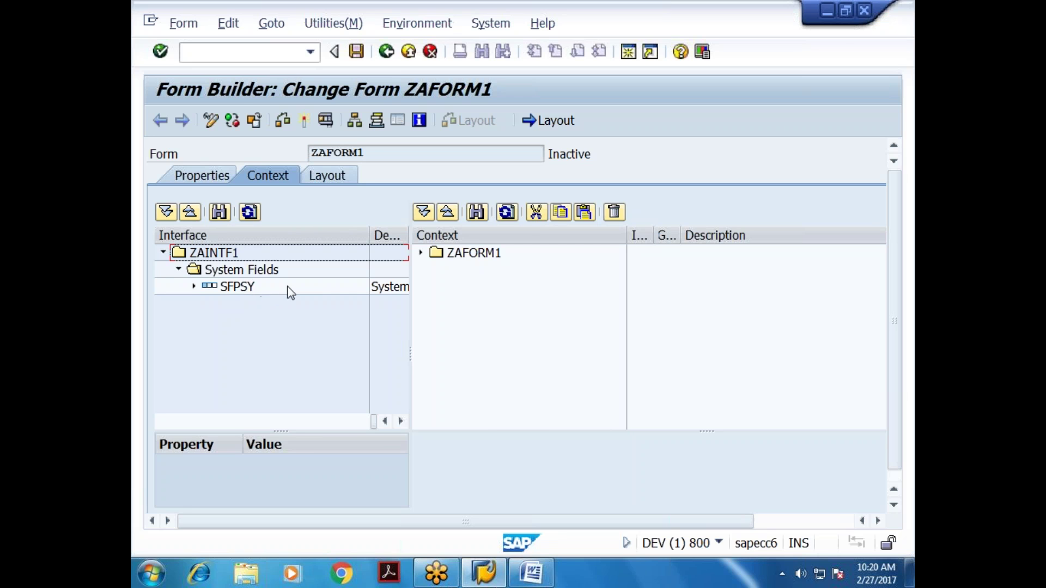
click(194, 286)
click(180, 270)
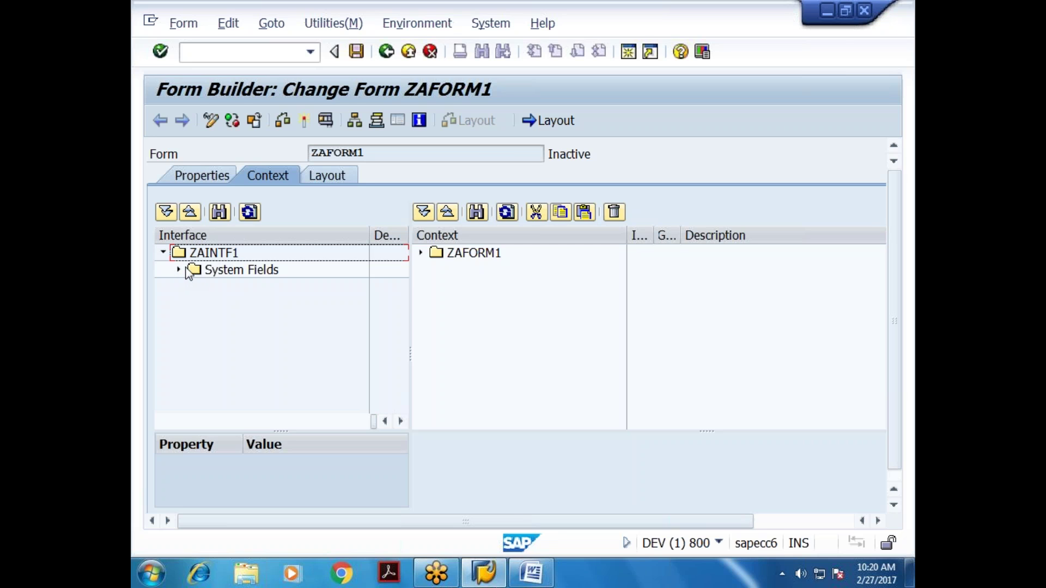
click(163, 253)
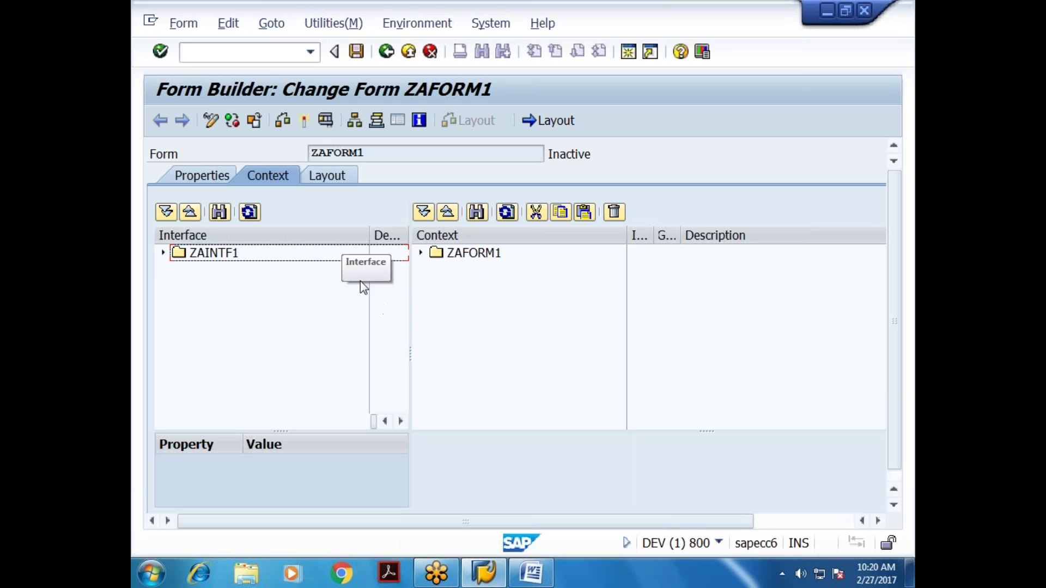
drag(370, 237, 281, 235)
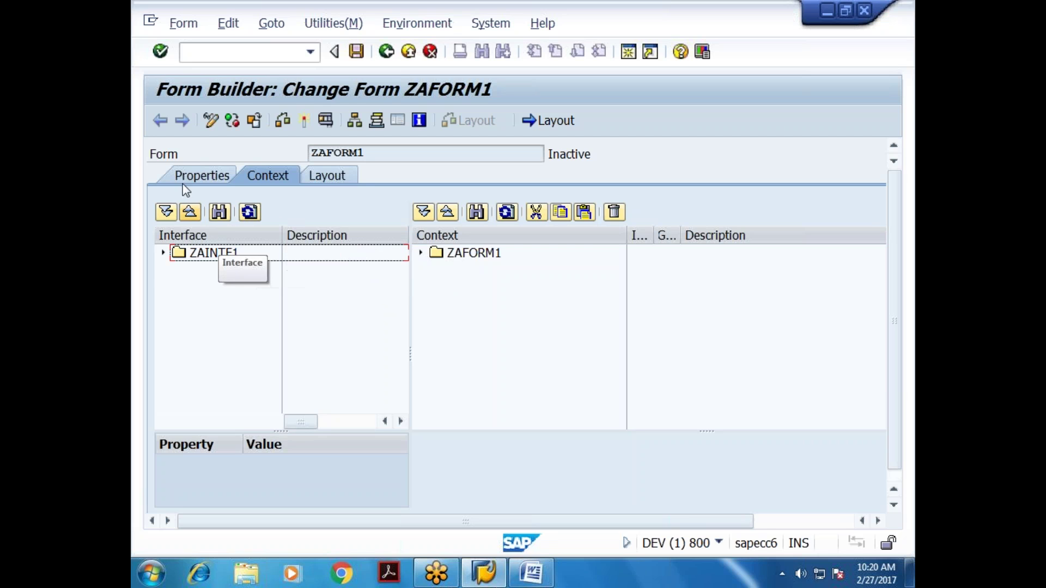
click(164, 253)
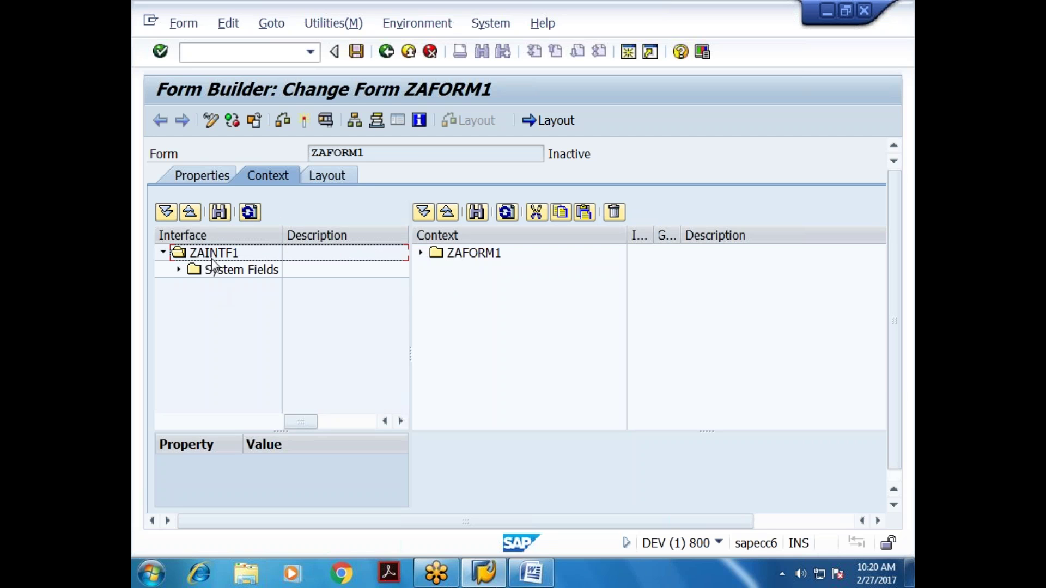
click(179, 269)
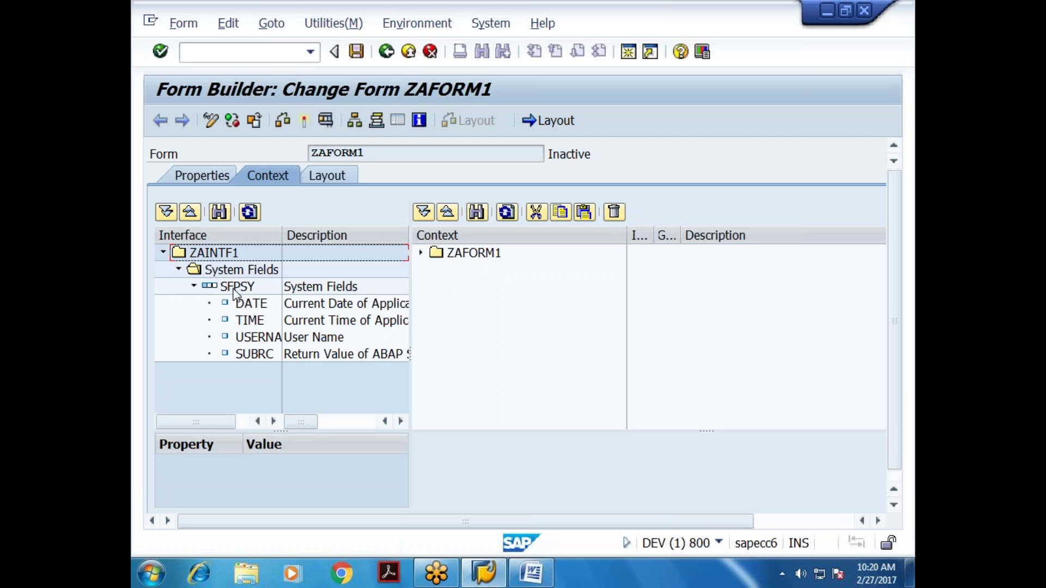
click(163, 253)
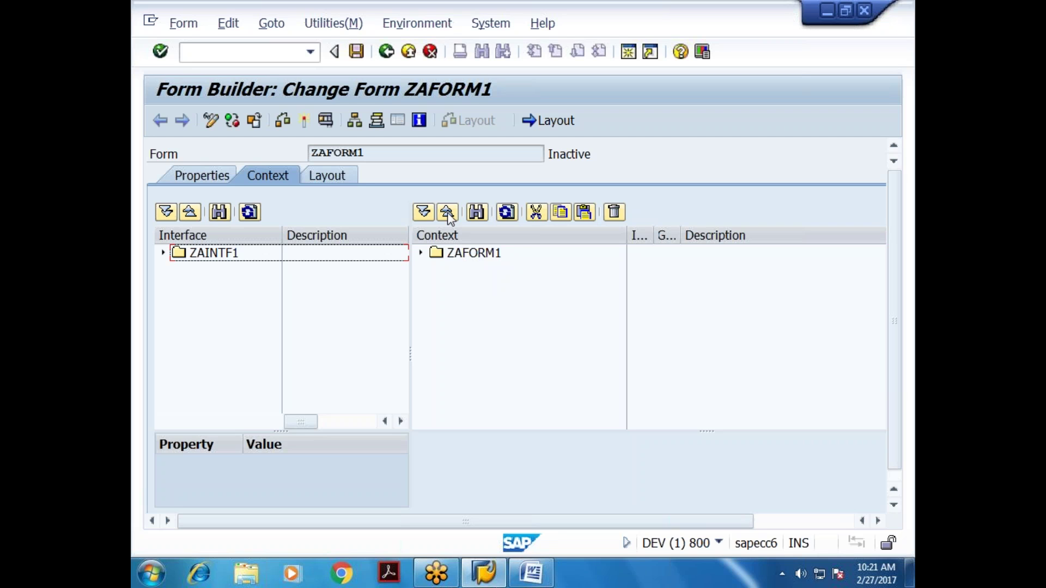
click(163, 253)
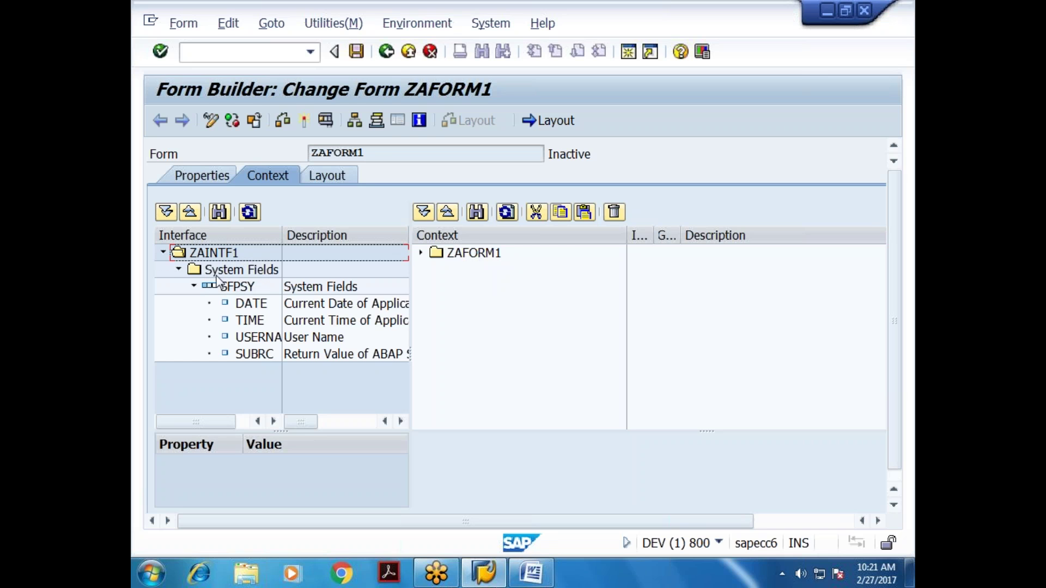
click(179, 271)
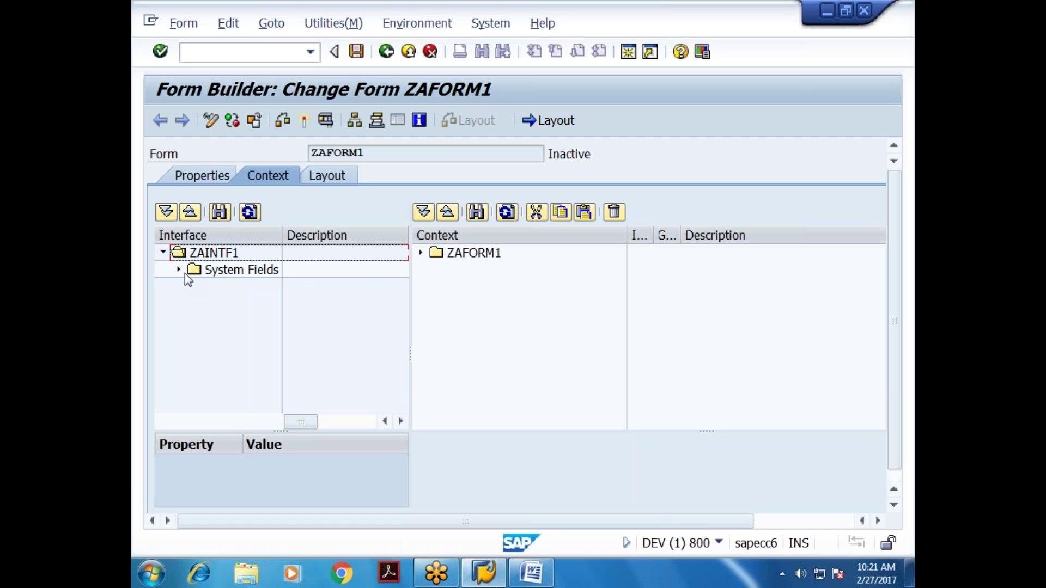
click(466, 256)
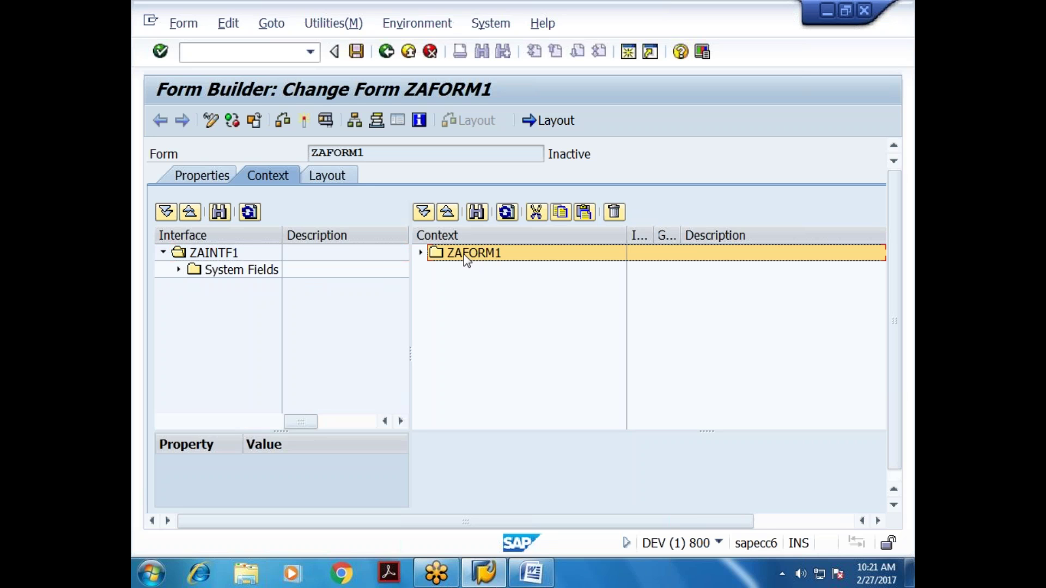
click(421, 252)
key(ctrl+slash)
Open the layout of form ZAFORM1, allowing the requested system access, and view the blank page from its upper edge.
click(329, 177)
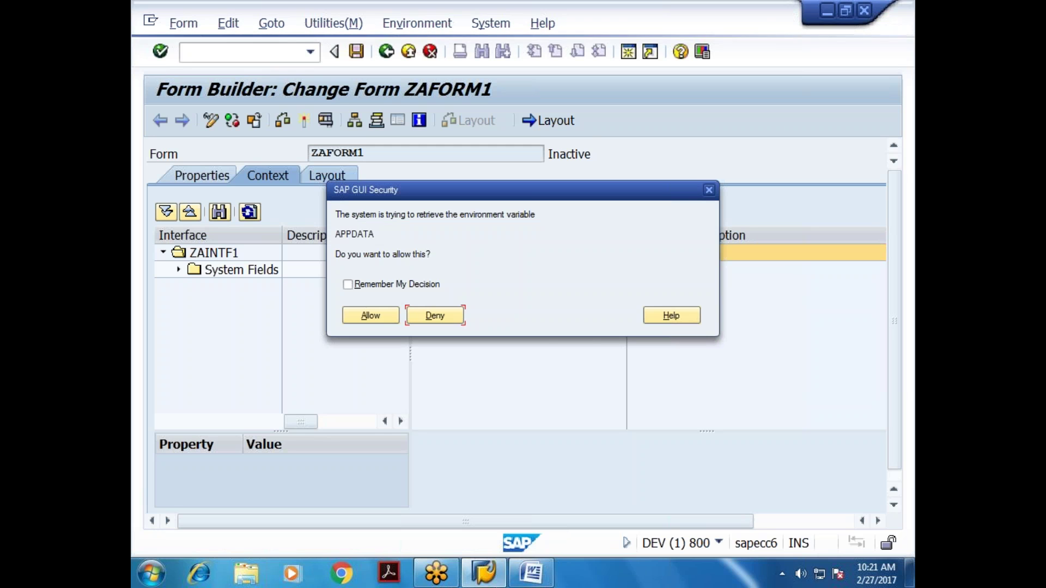
click(378, 316)
click(377, 316)
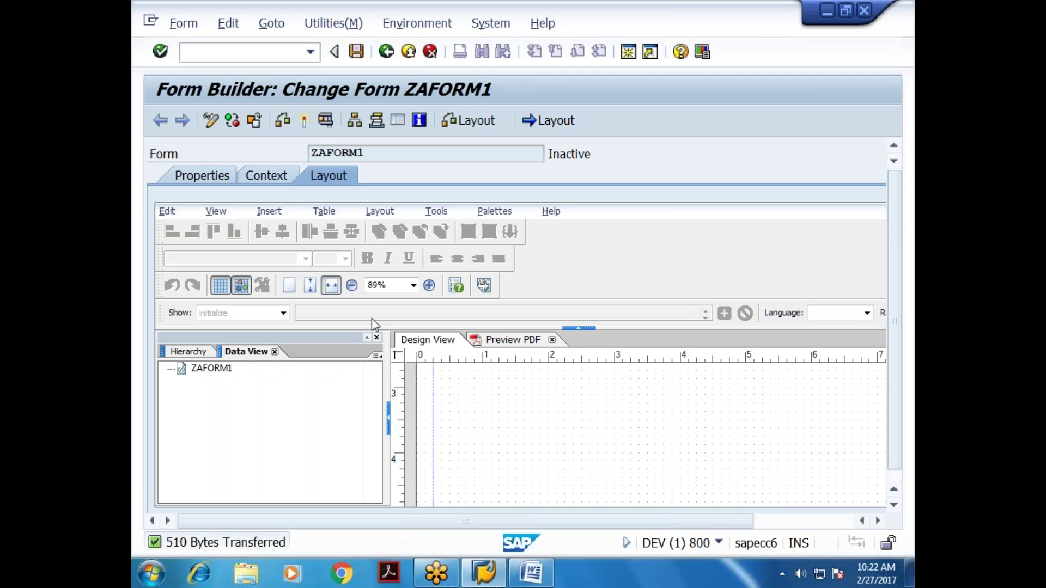
click(790, 521)
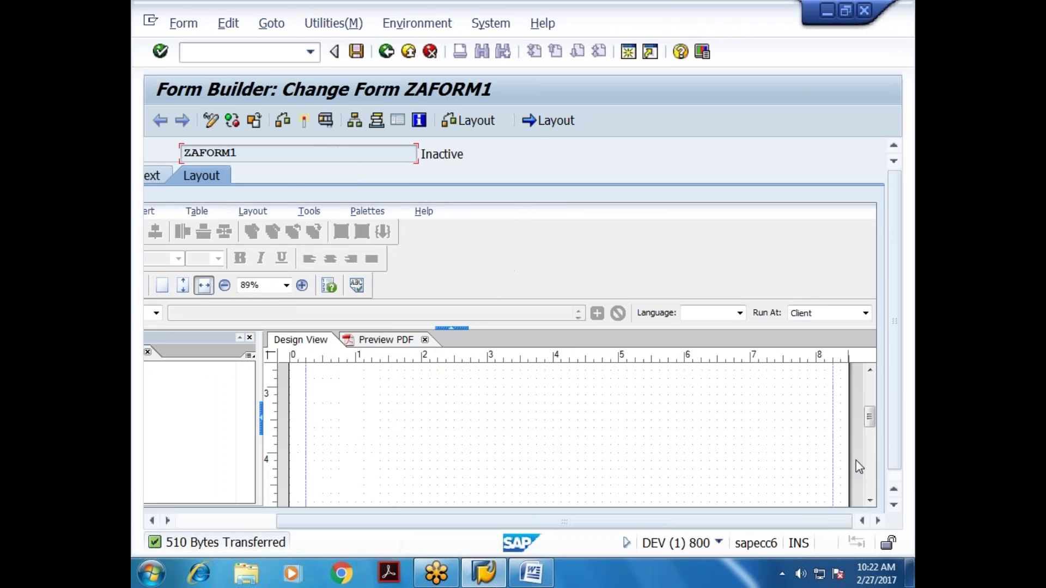
drag(870, 414, 870, 386)
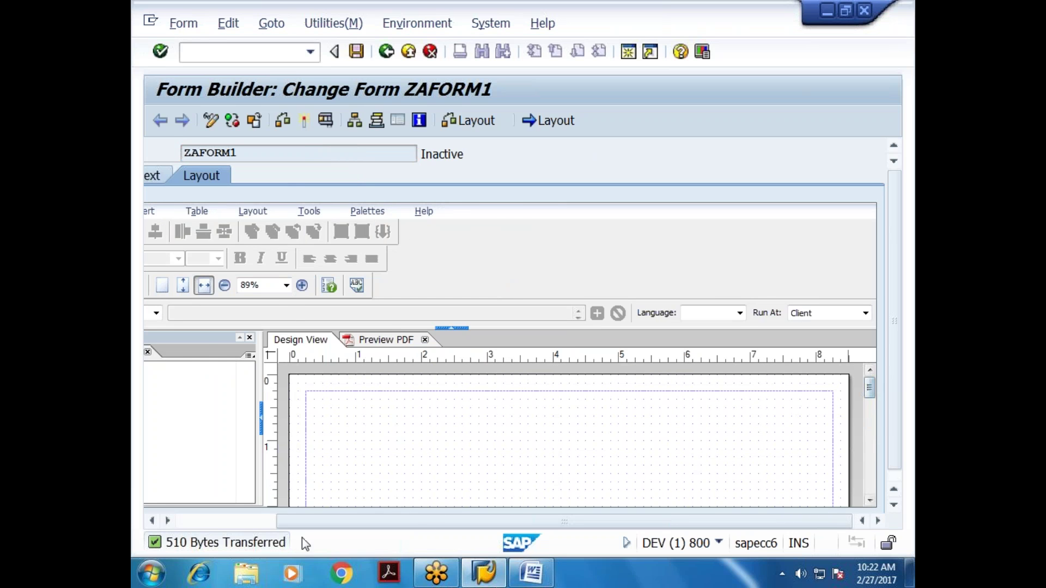
click(252, 522)
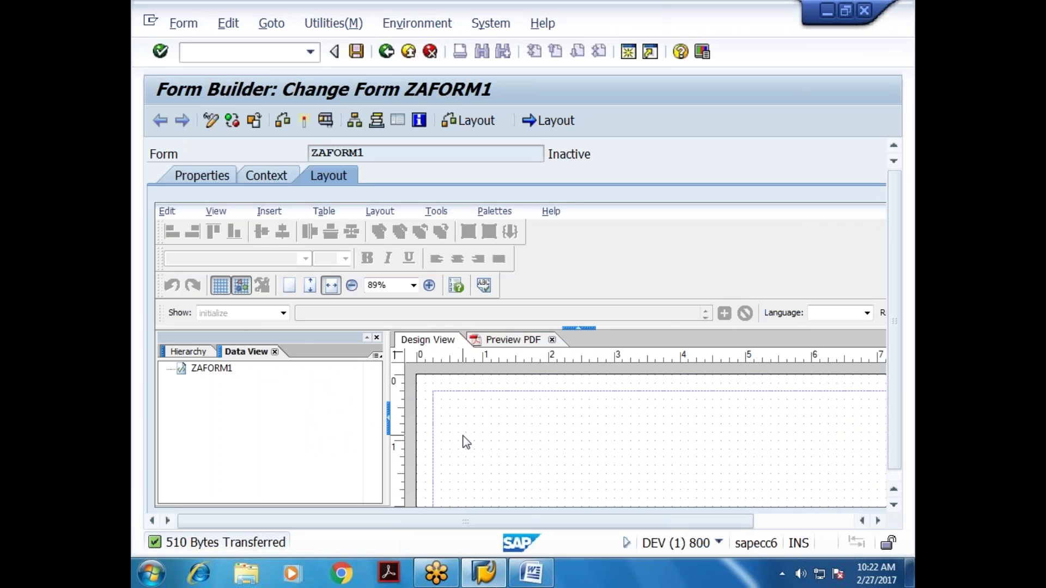